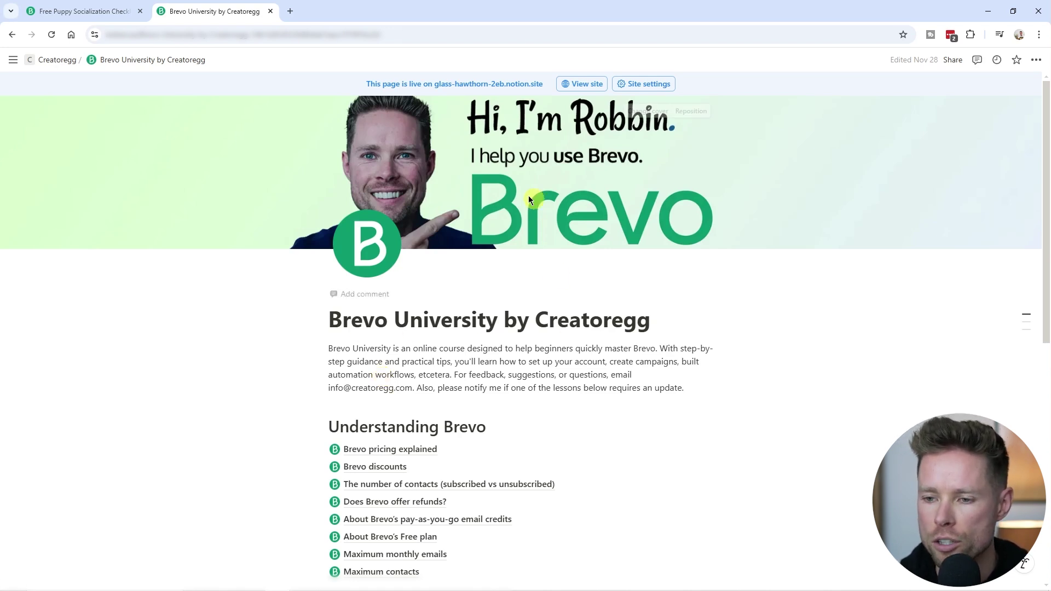
Look through the lesson lists on the Brevo University course page
scroll(387, 375, down, 5)
scroll(602, 346, up, 1)
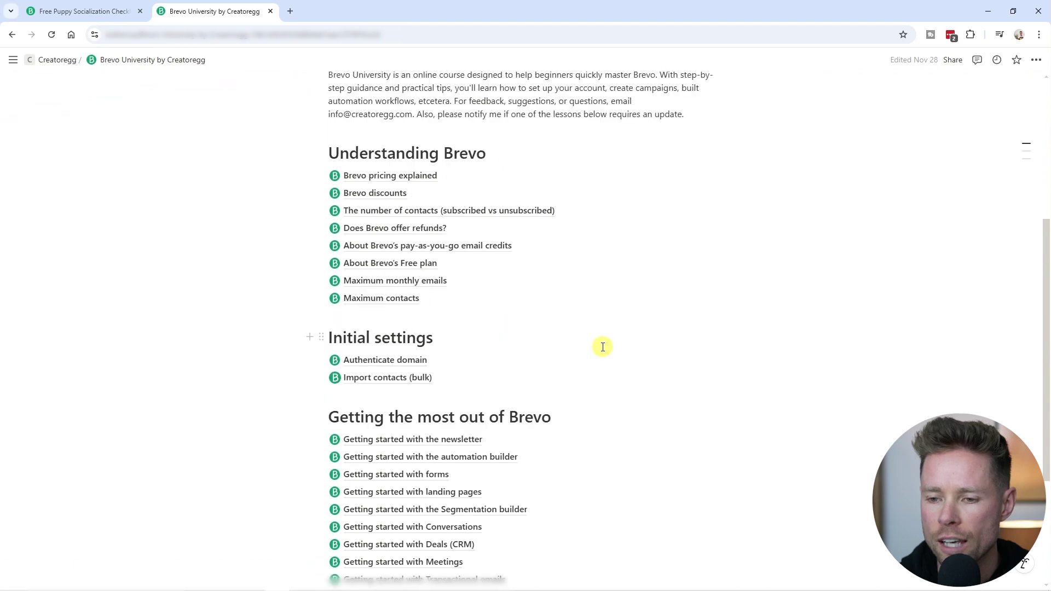
scroll(635, 350, down, 3)
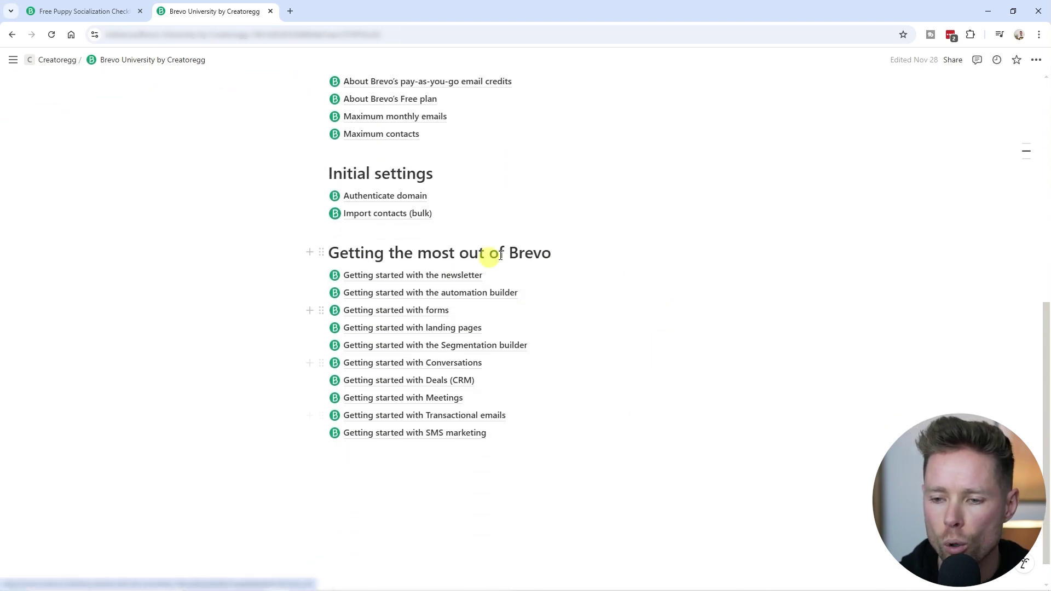
scroll(670, 400, up, 3)
scroll(668, 402, up, 3)
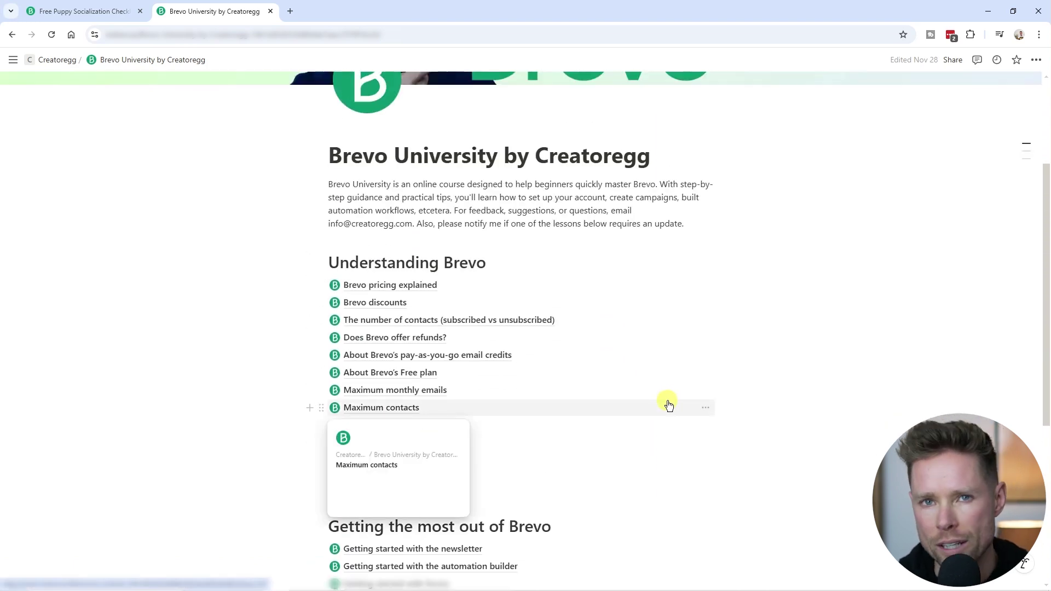
scroll(666, 404, down, 4)
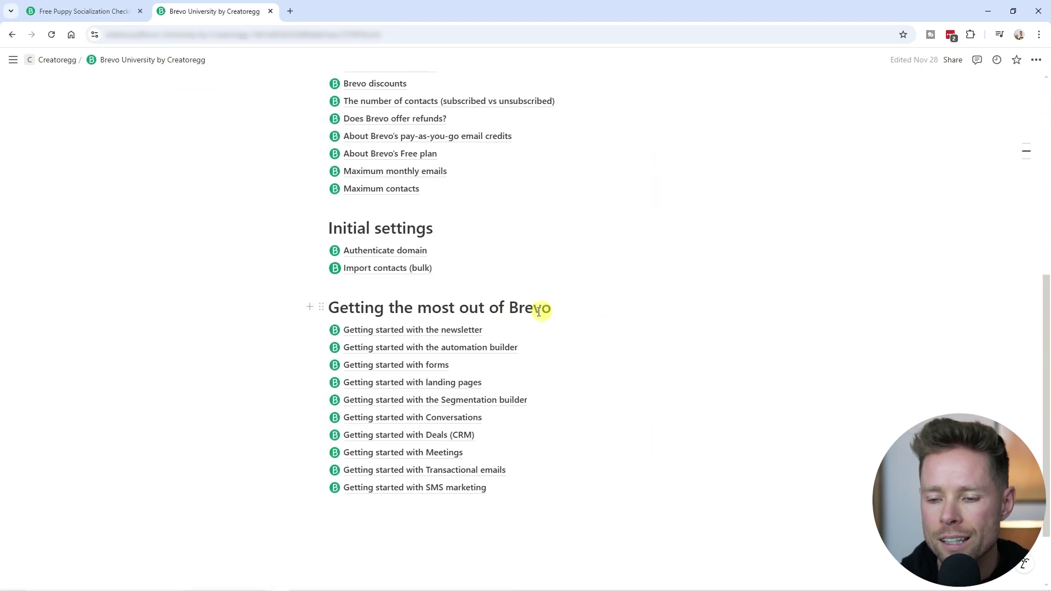
View the "Getting started with the newsletter" lesson and return to the course overview
click(453, 335)
scroll(488, 333, down, 2)
scroll(488, 332, up, 2)
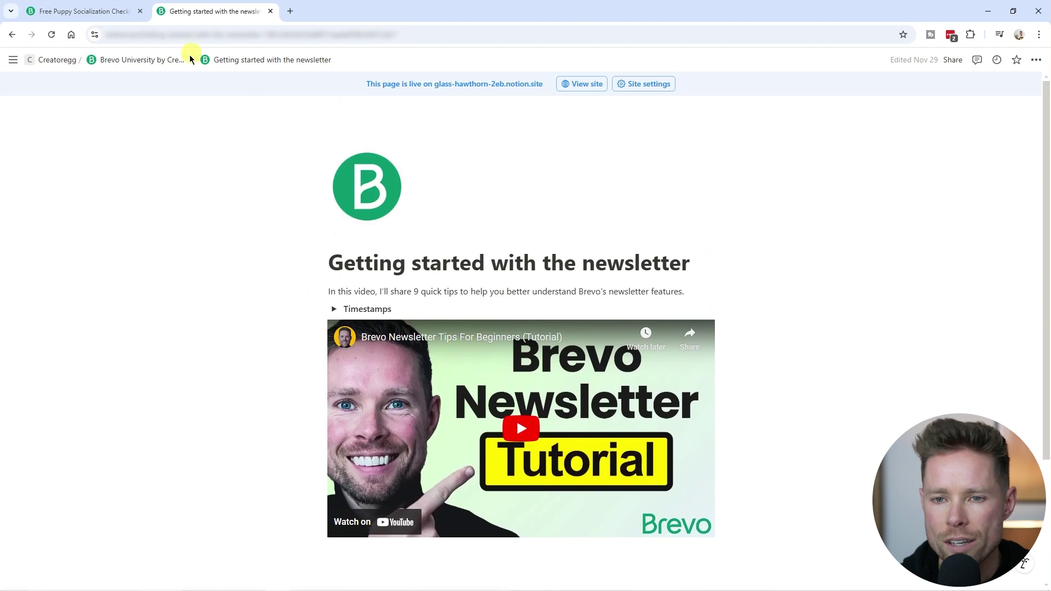
click(156, 60)
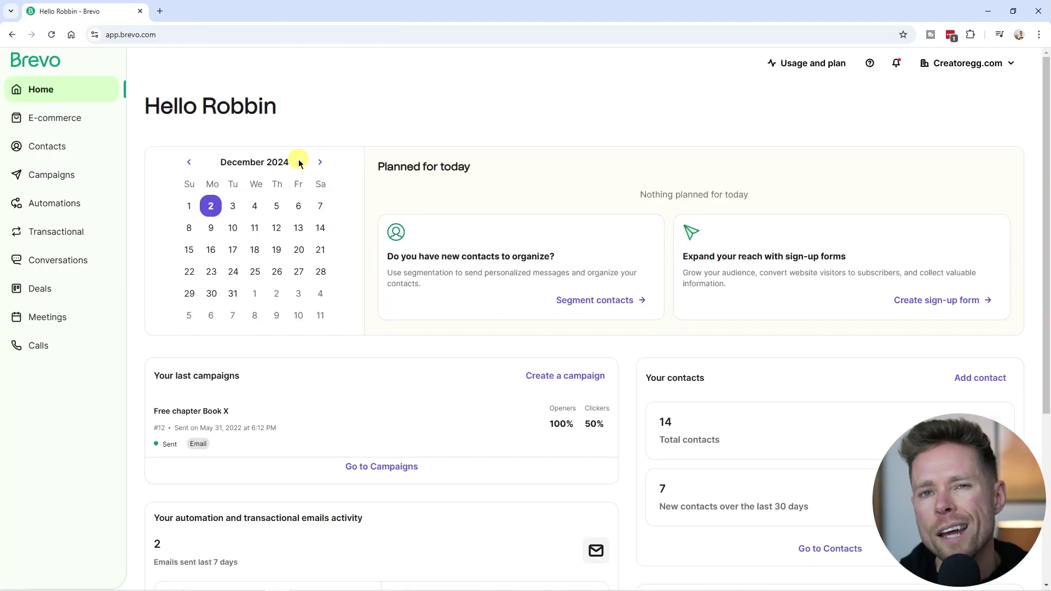
Start a new subscription form in Brevo's contact forms section
click(53, 157)
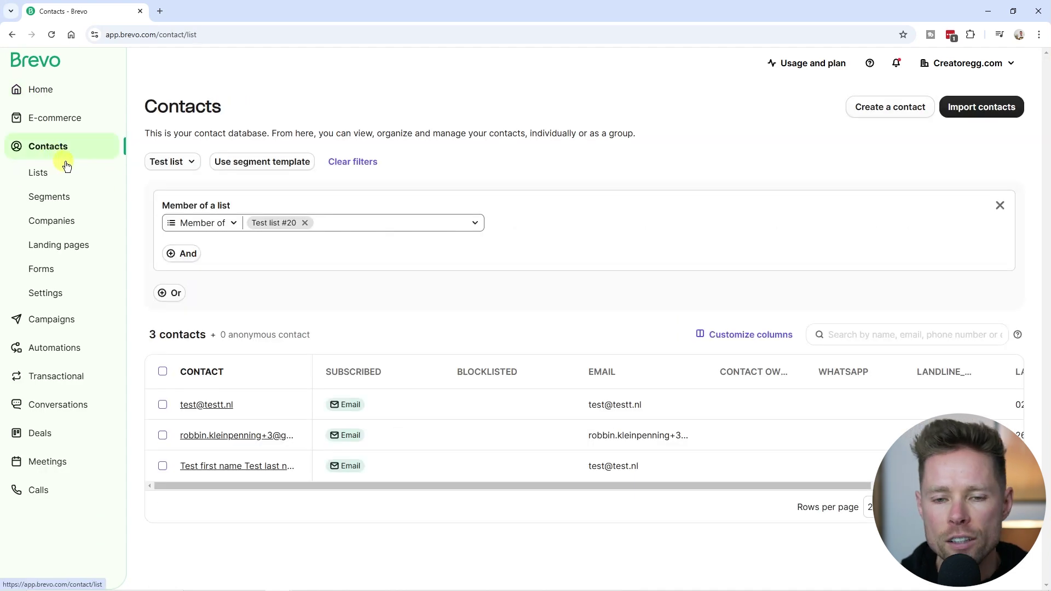
click(51, 269)
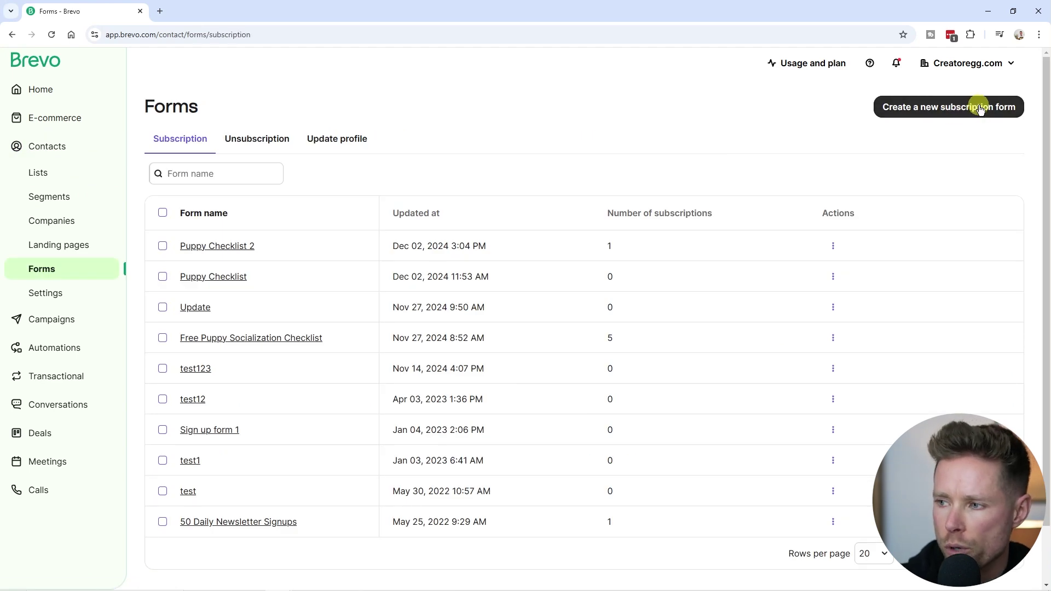
click(980, 108)
Name the form "Puppy Checklist1", leave GDPR fields disabled, and continue to the design stage
text(Puppy Checklist)
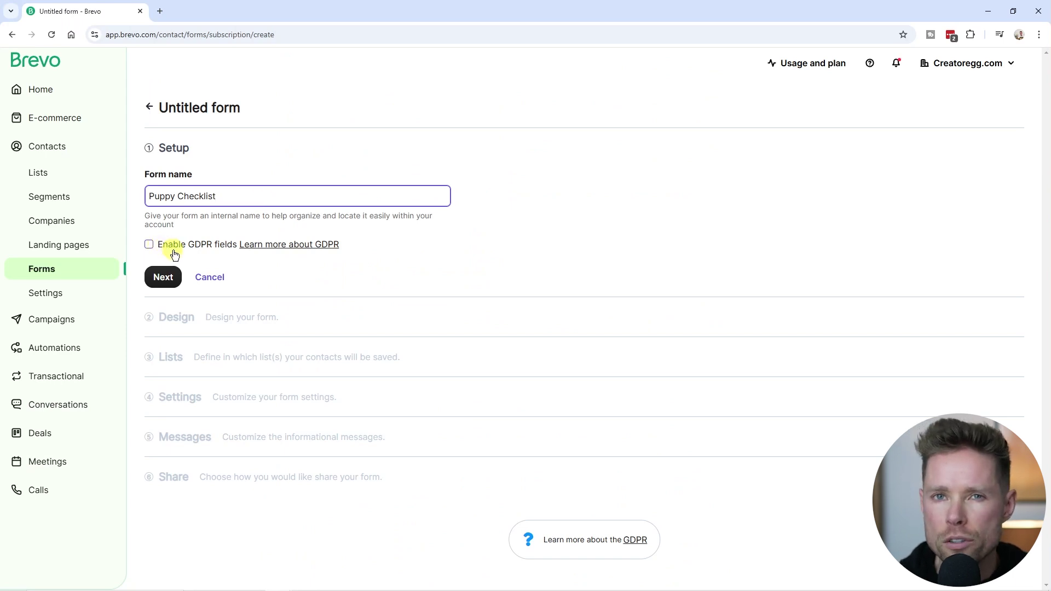
click(152, 250)
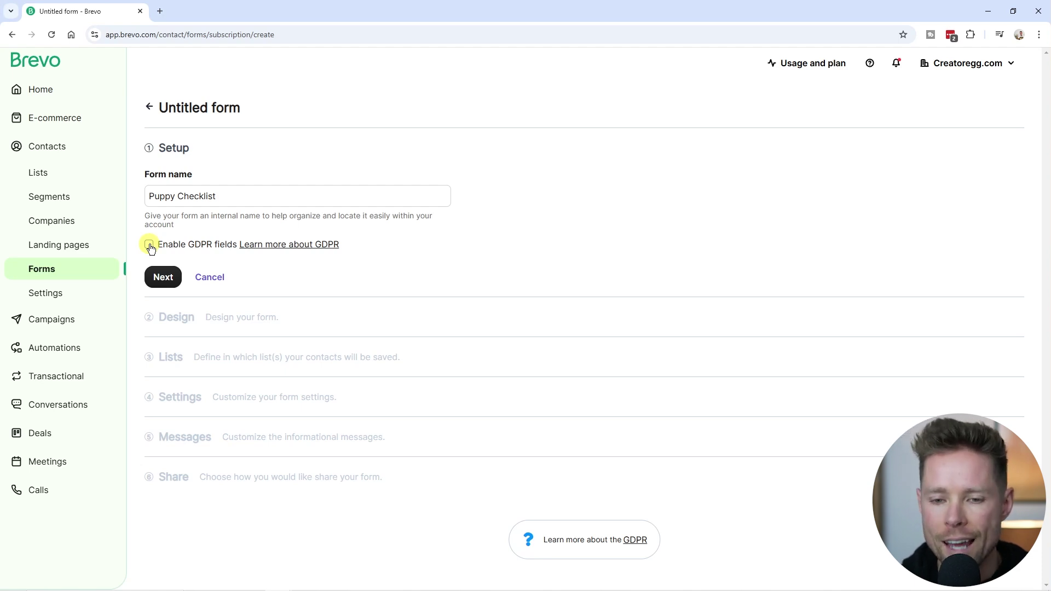
click(164, 278)
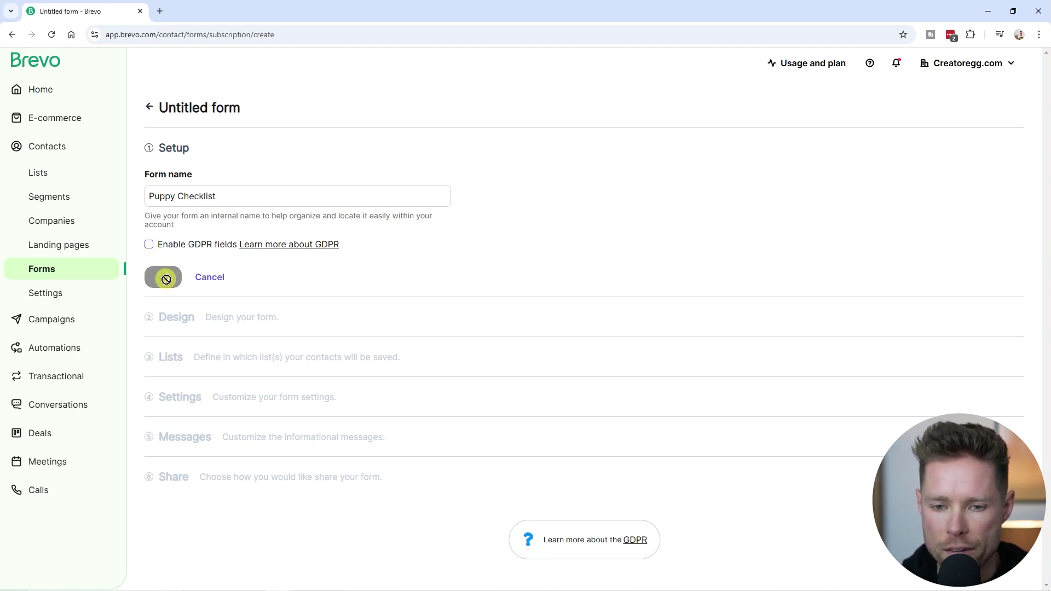
click(239, 198)
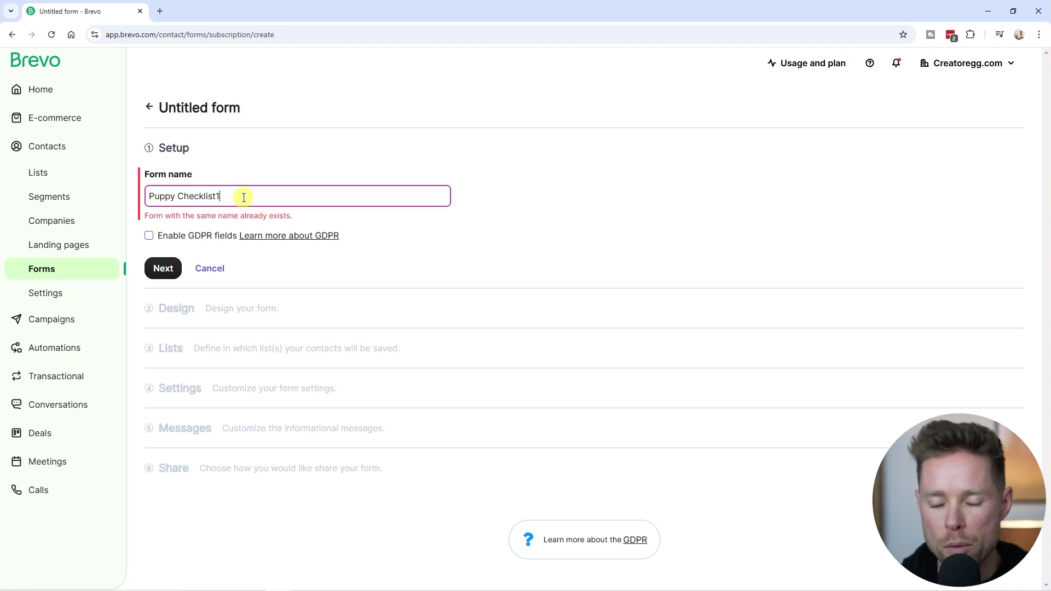
click(166, 272)
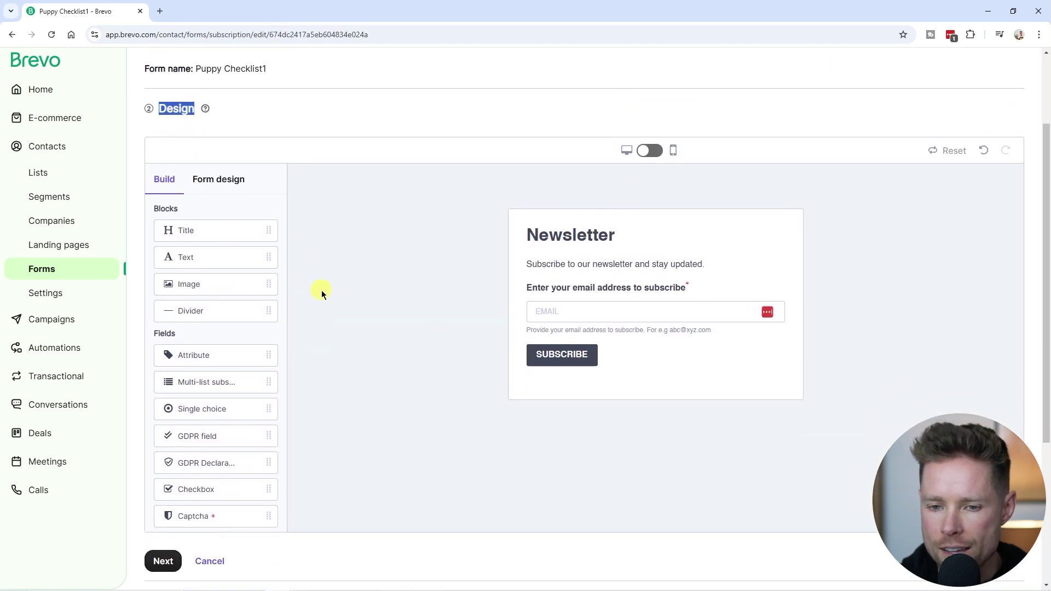
Add a second text block below the intro text and a GDPR opt-in field above the subscribe button
drag(192, 180, 310, 253)
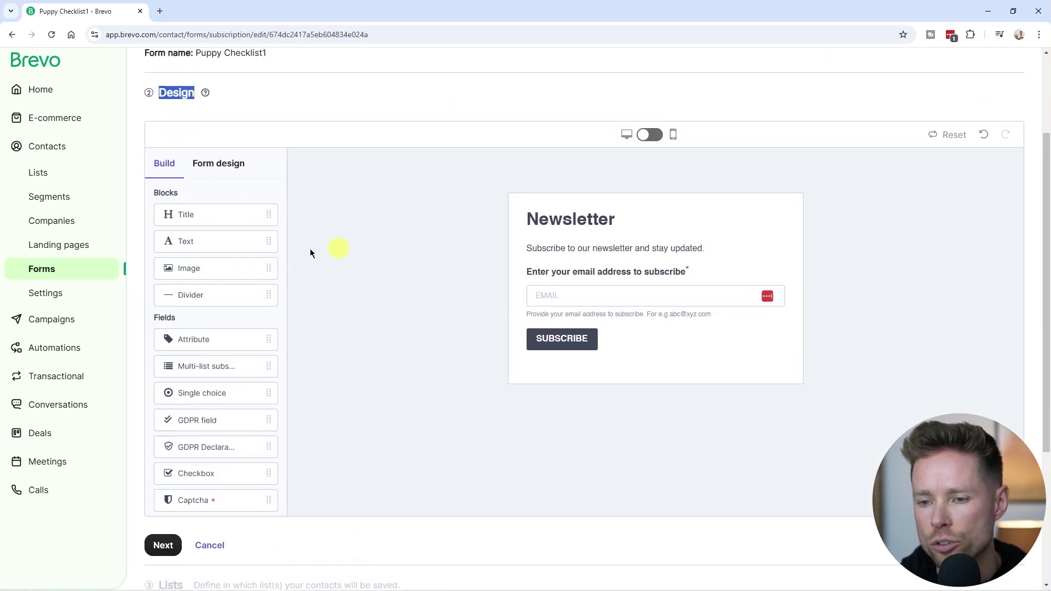
scroll(602, 252, down, 2)
scroll(559, 263, up, 1)
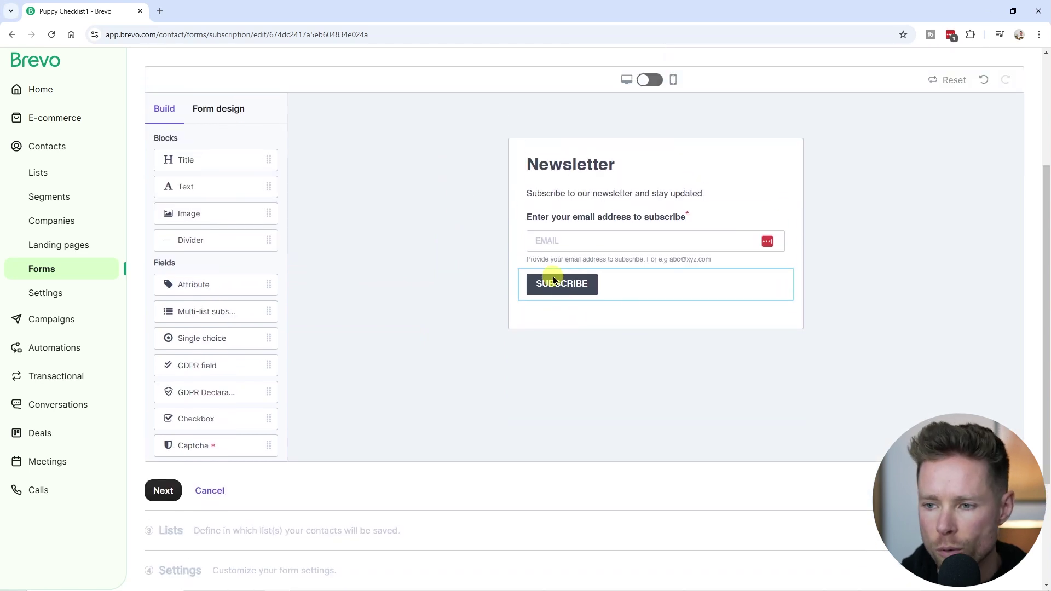
drag(185, 186, 583, 244)
scroll(322, 181, up, 1)
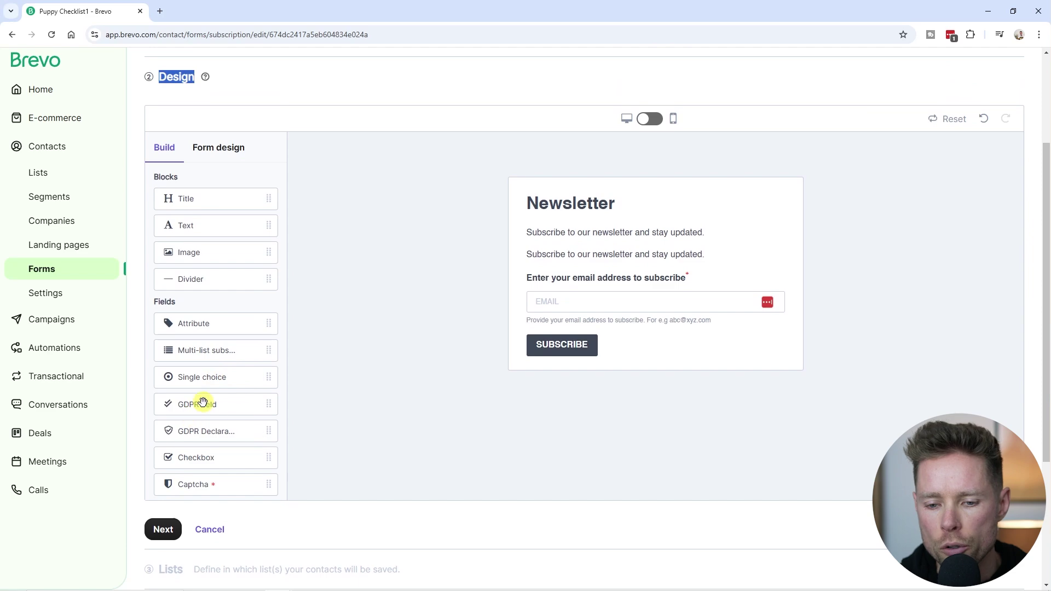
drag(193, 408, 602, 342)
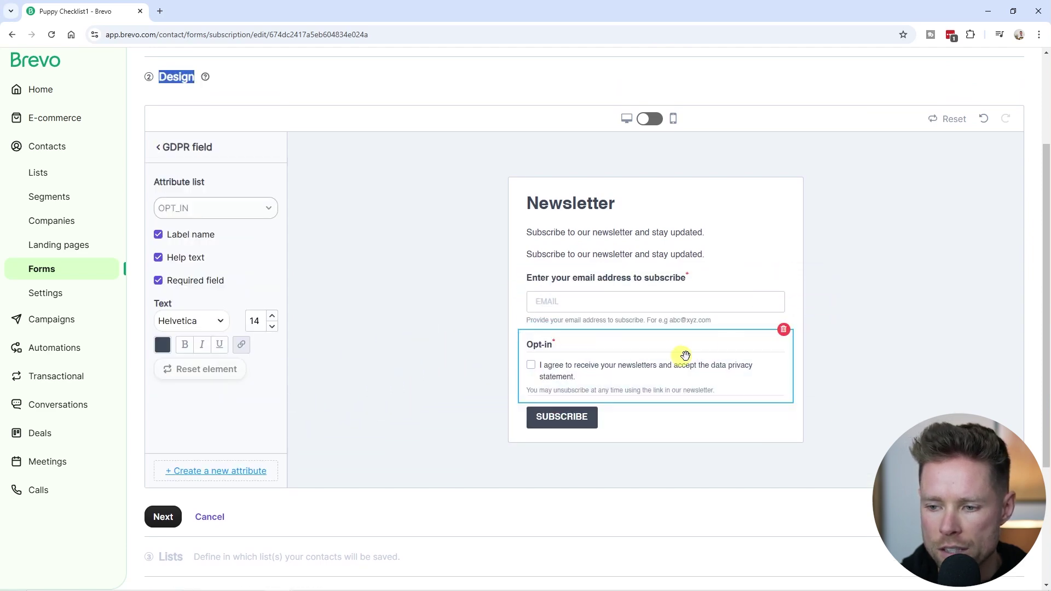
Delete the GDPR opt-in field and the duplicate text block from the form
click(785, 330)
click(657, 198)
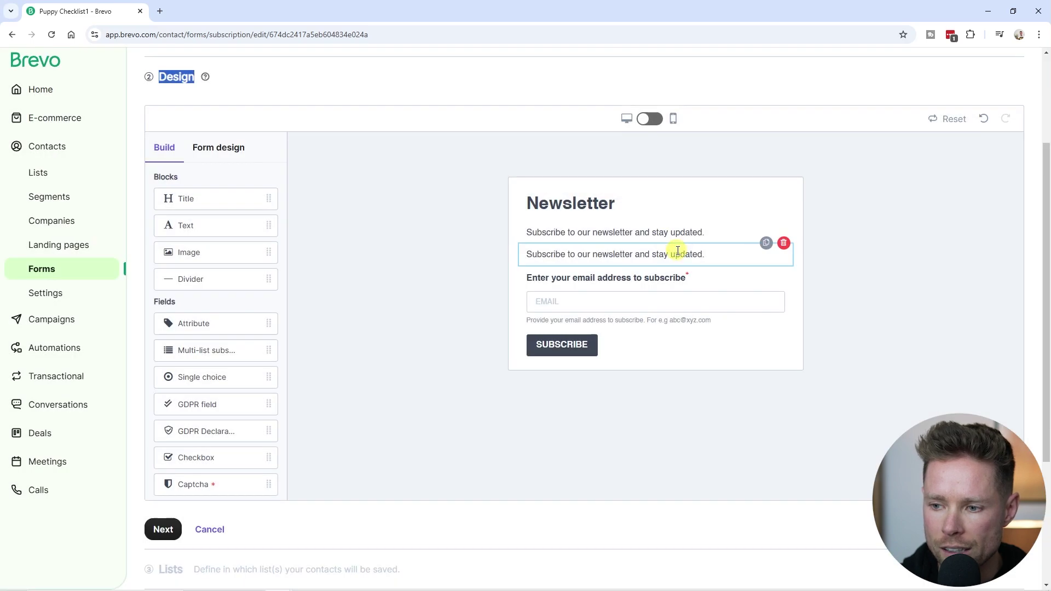
click(781, 243)
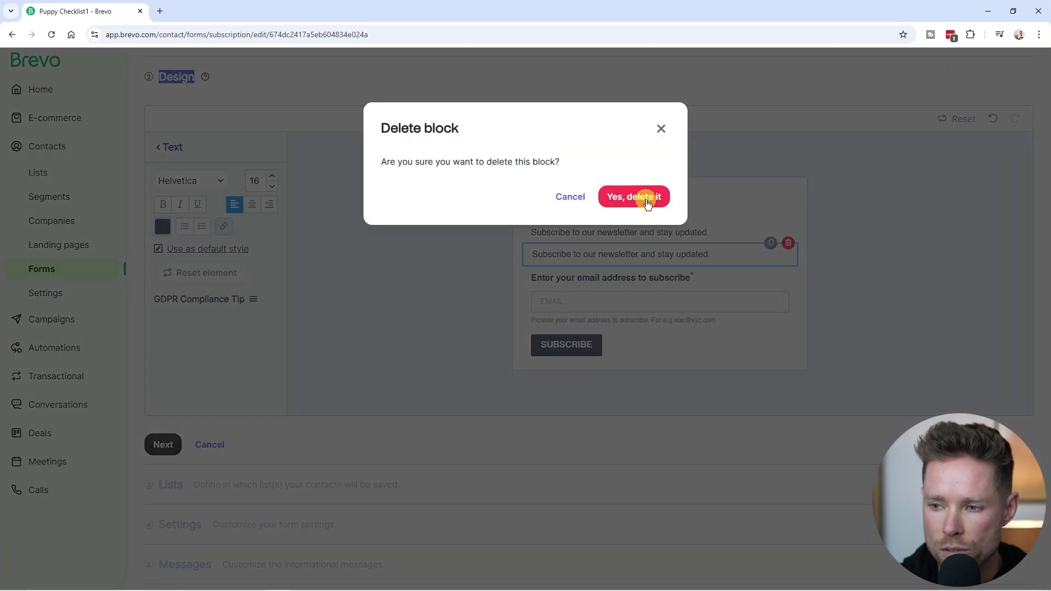
click(646, 202)
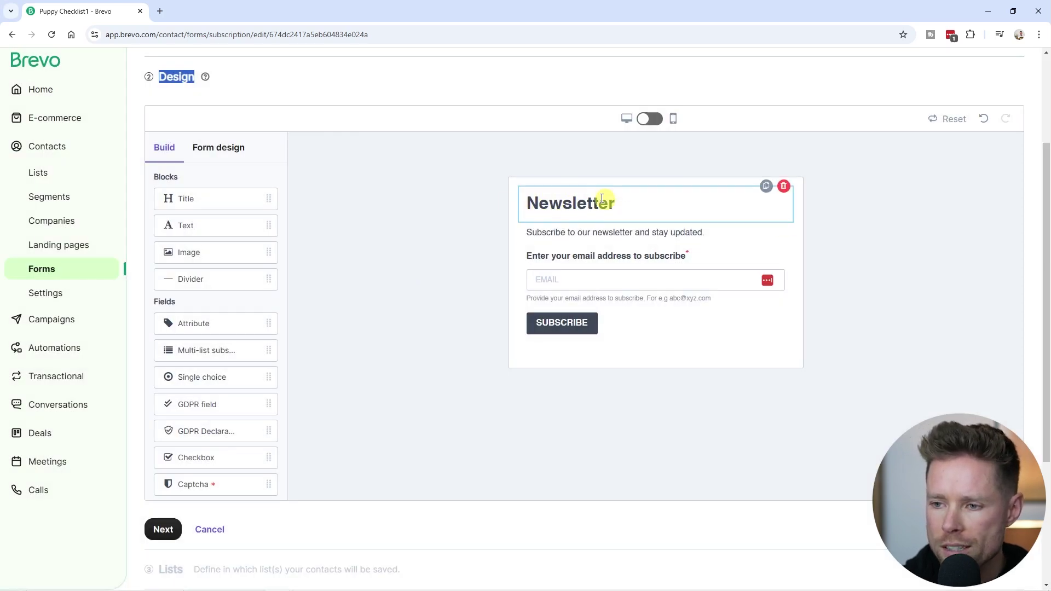
Replace the form's title with "FREE Puppy Socialization Checklist"
click(572, 204)
drag(616, 204, 523, 200)
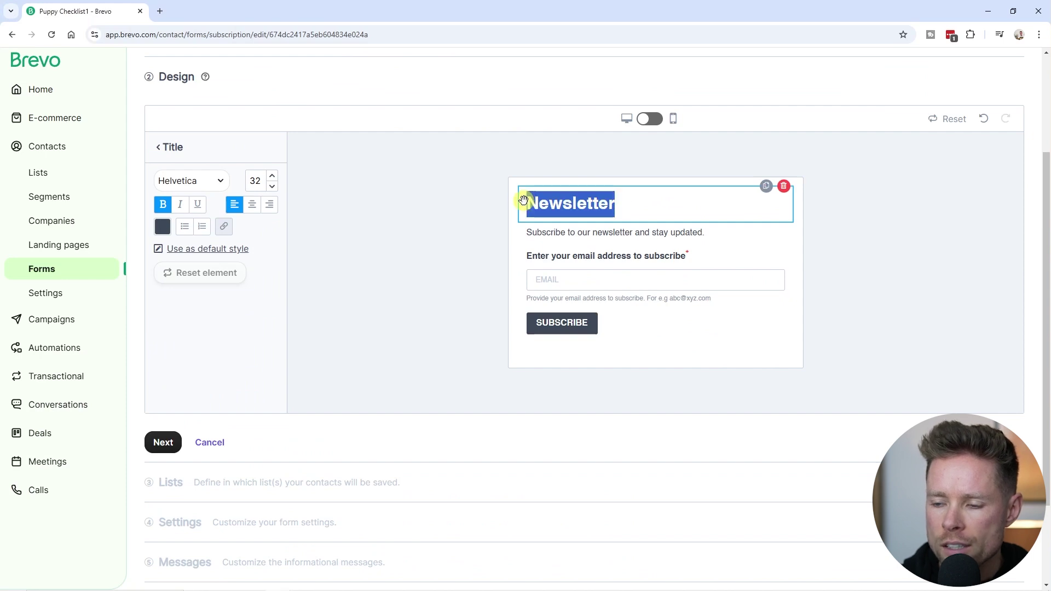
text(FREE Puppy Socialization Checklist)
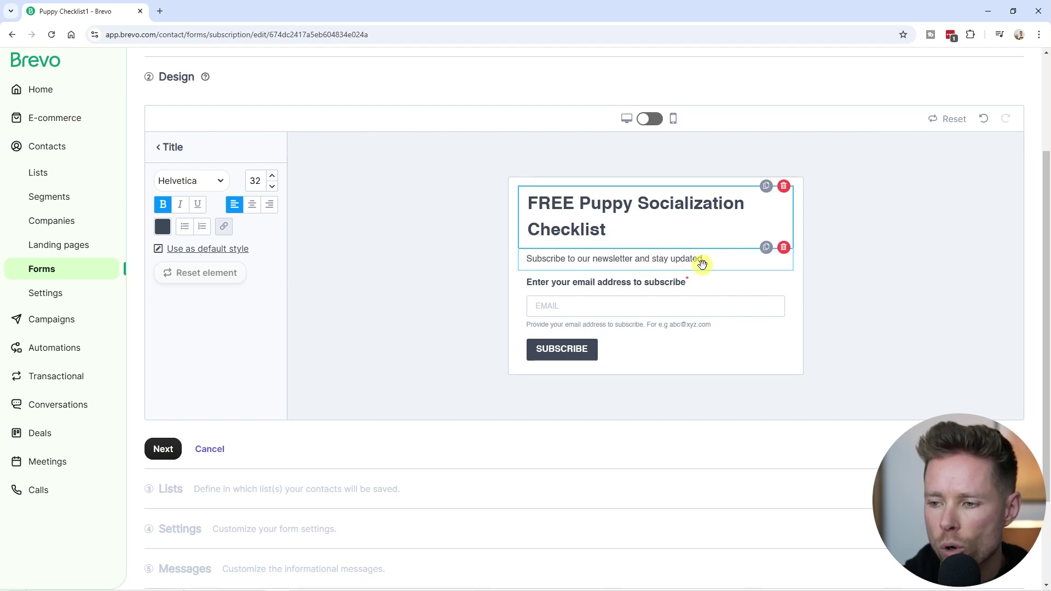
Delete the "Subscribe to our newsletter and stay updated." text block below the title
click(544, 259)
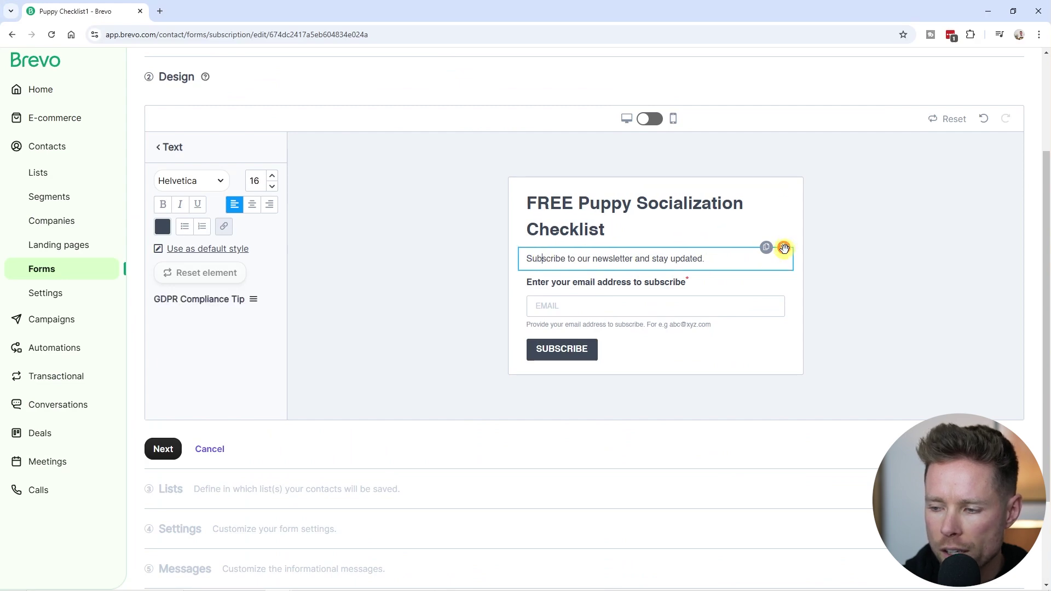
click(785, 248)
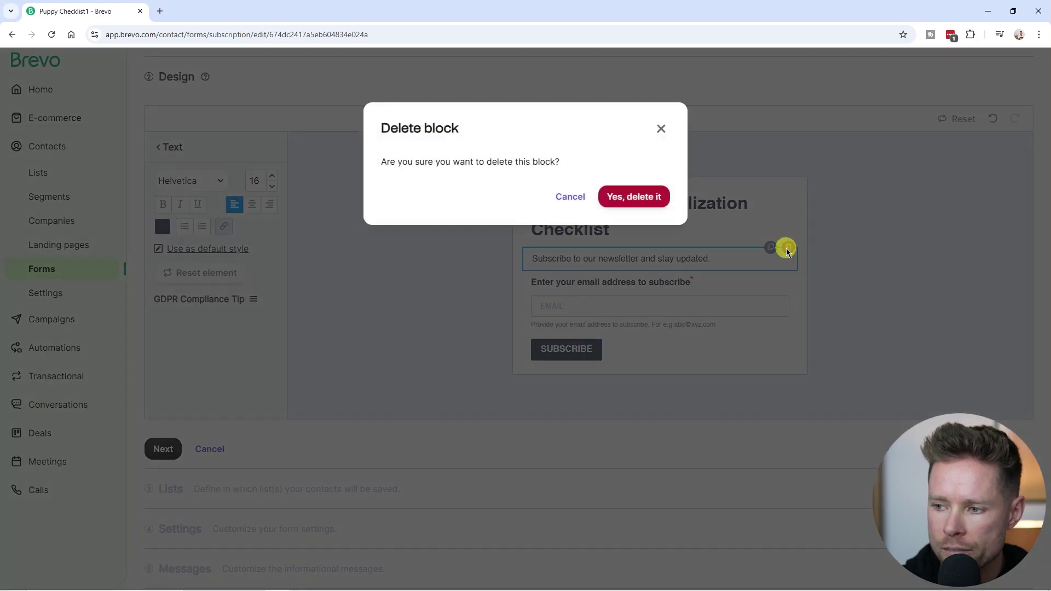
click(646, 198)
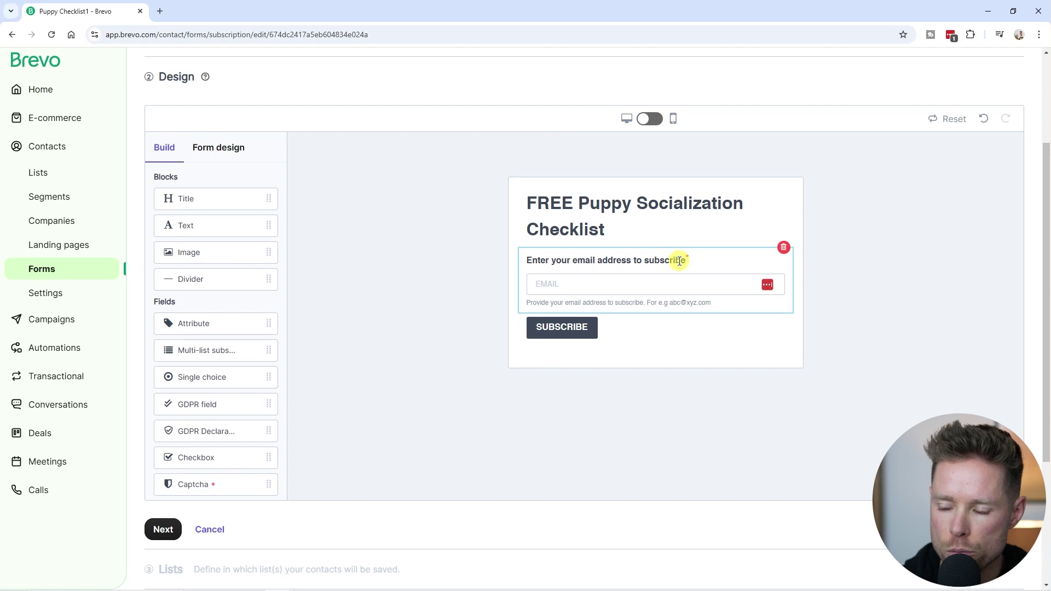
Change the email field's label to "To where can I send the free checklist?" and turn off its help text
click(614, 261)
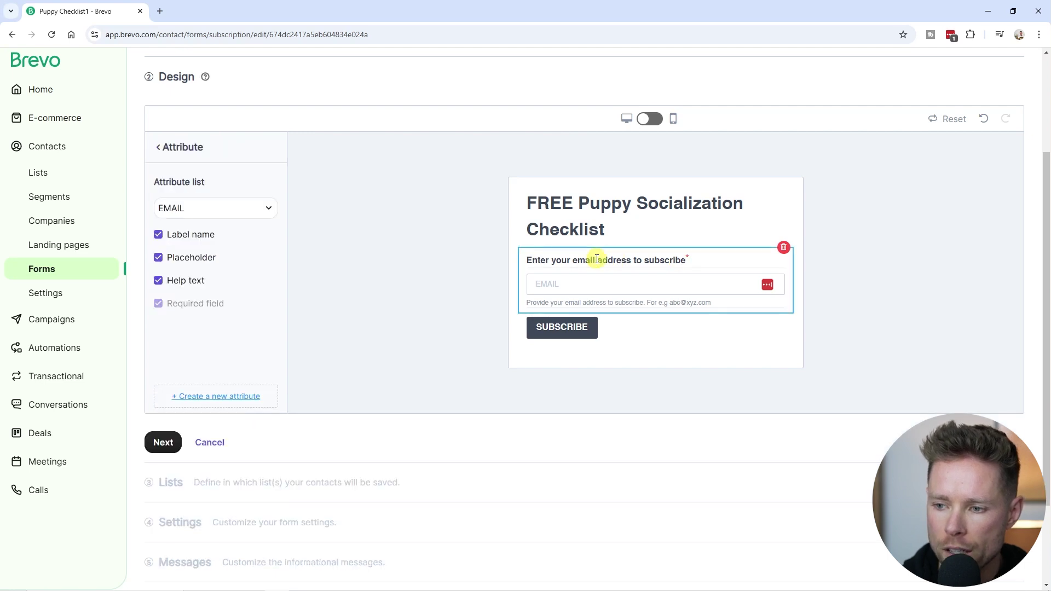
double_click(597, 260)
triple_click(628, 258)
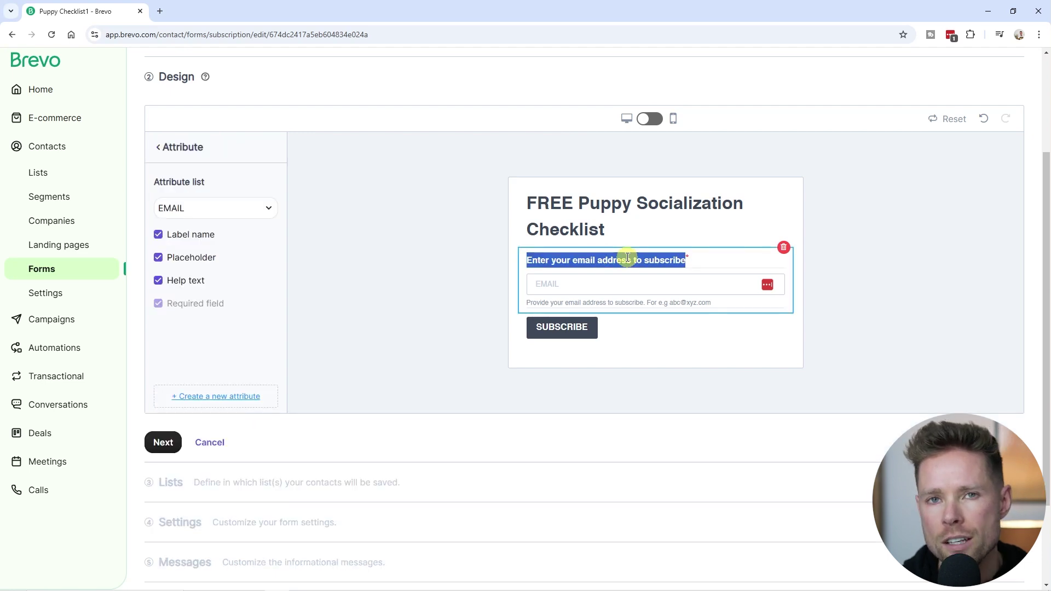
text(To where can I send the free checklist?)
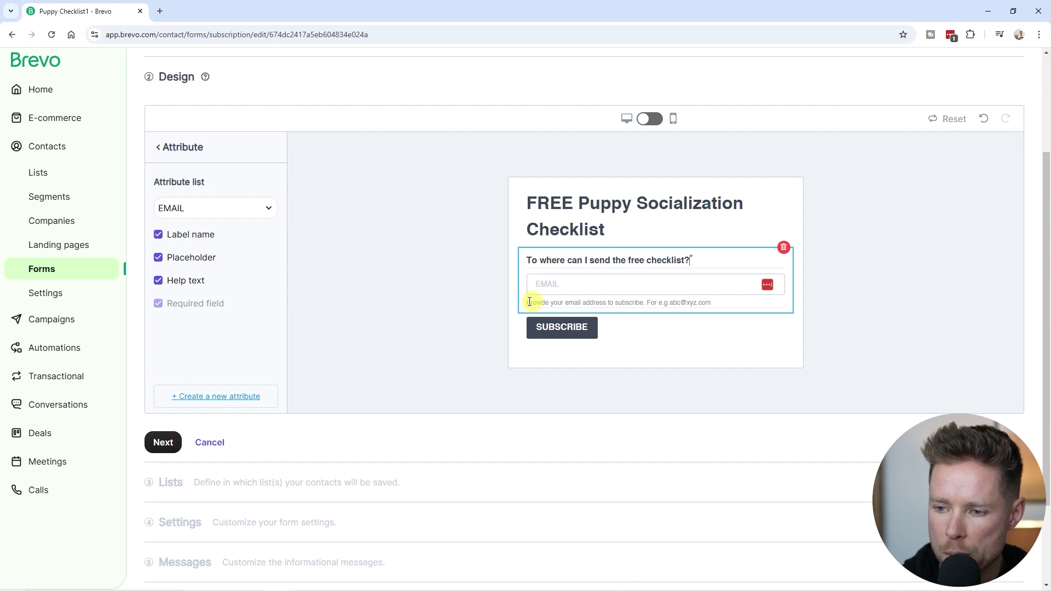
click(159, 281)
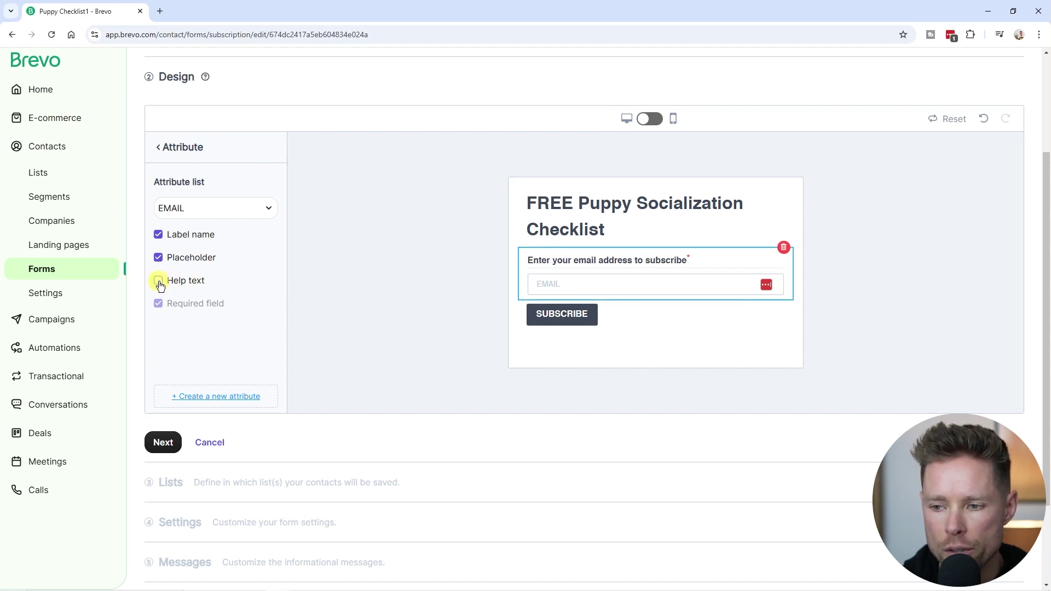
Change the subscribe button's text to "Download Checklist"
click(567, 316)
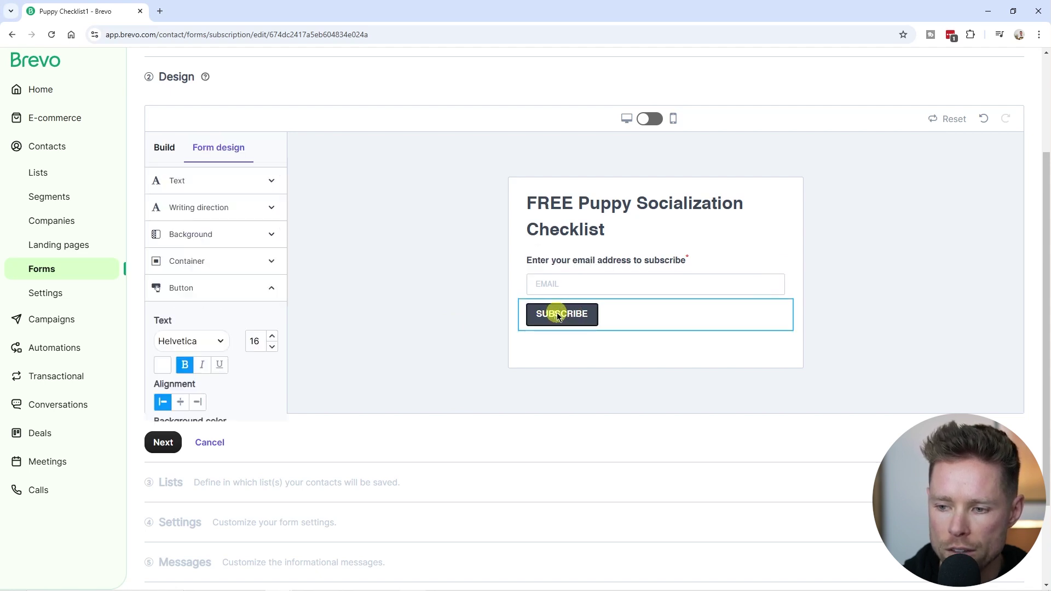
double_click(558, 315)
text(Download Checklist)
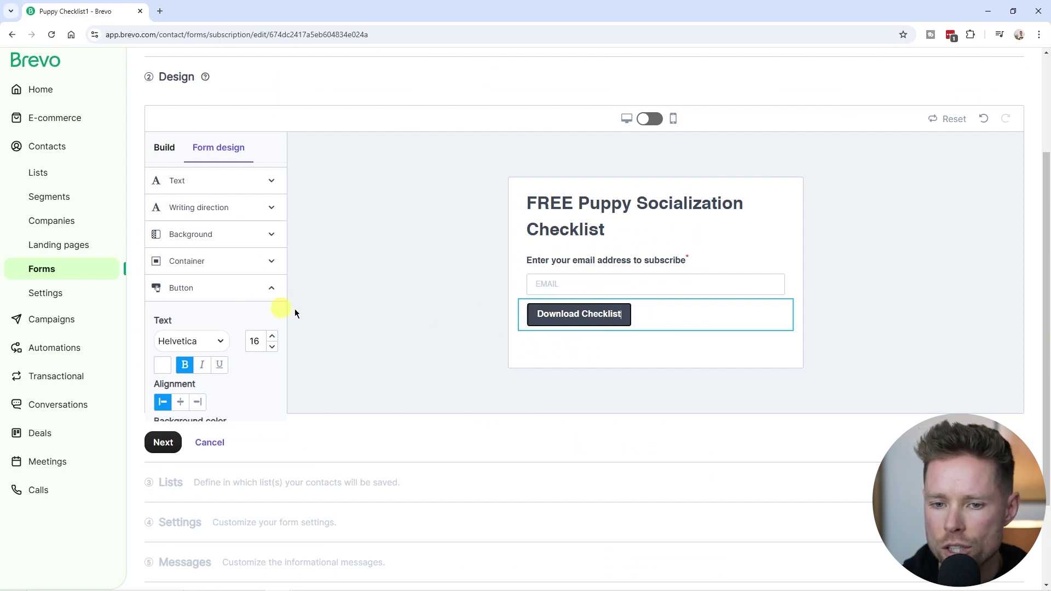
Set the Download Checklist button's background color to the blue #4371B6
scroll(328, 296, up, 1)
scroll(236, 282, down, 3)
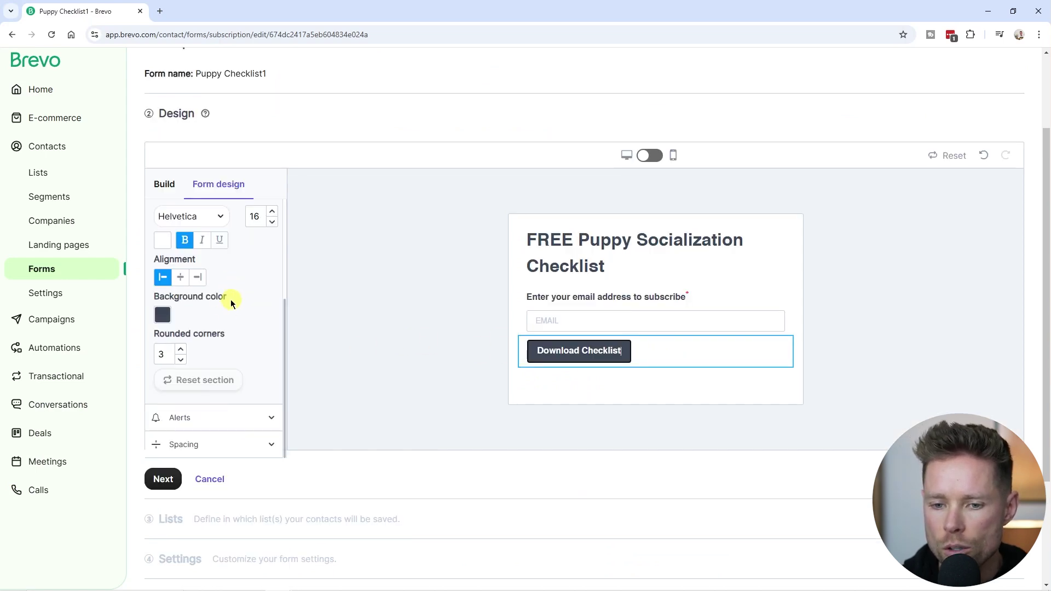
click(165, 314)
click(165, 314)
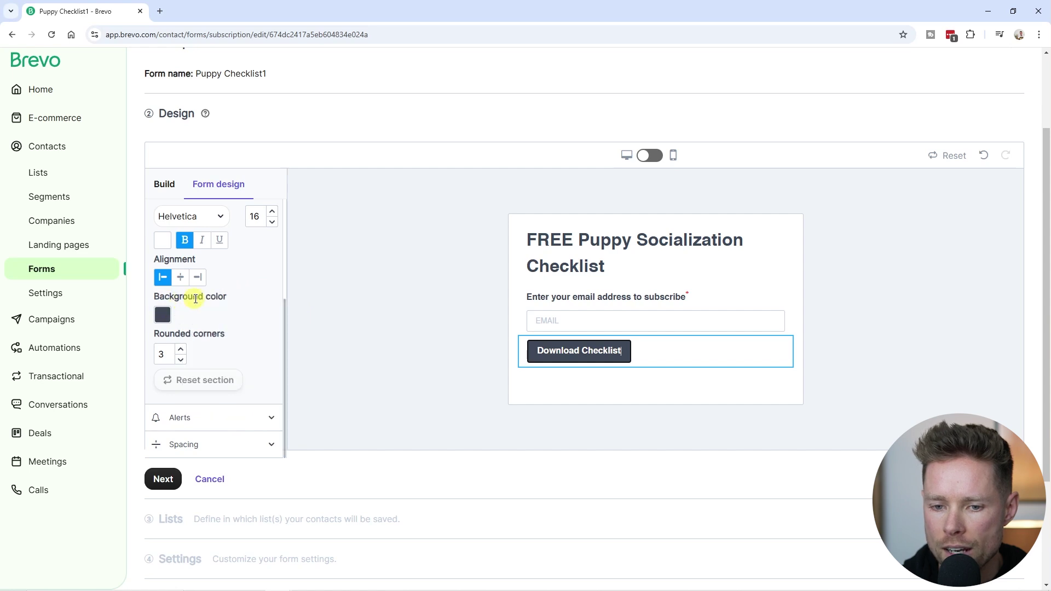
click(163, 316)
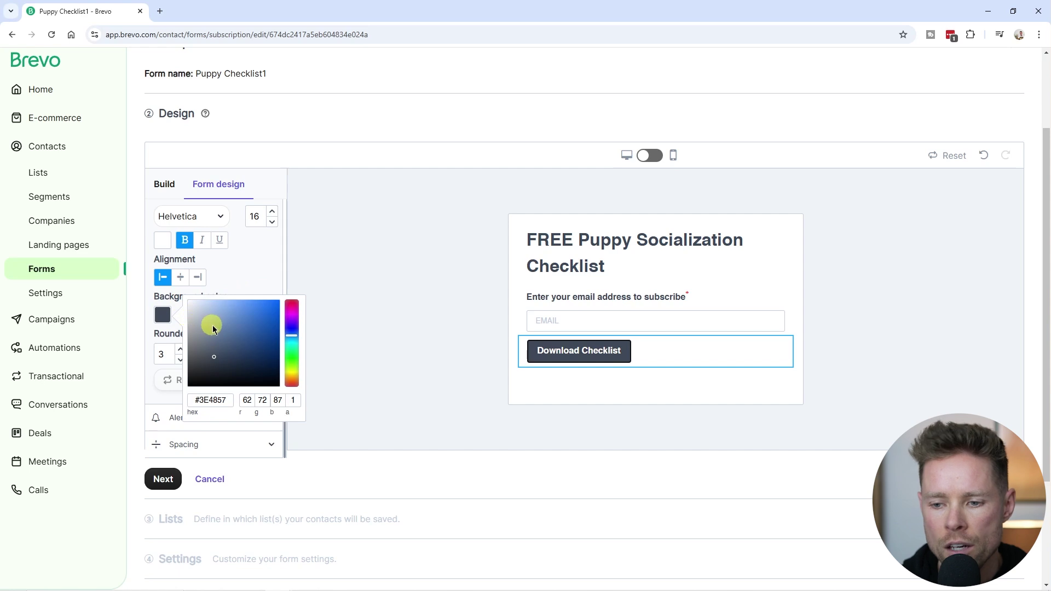
click(246, 325)
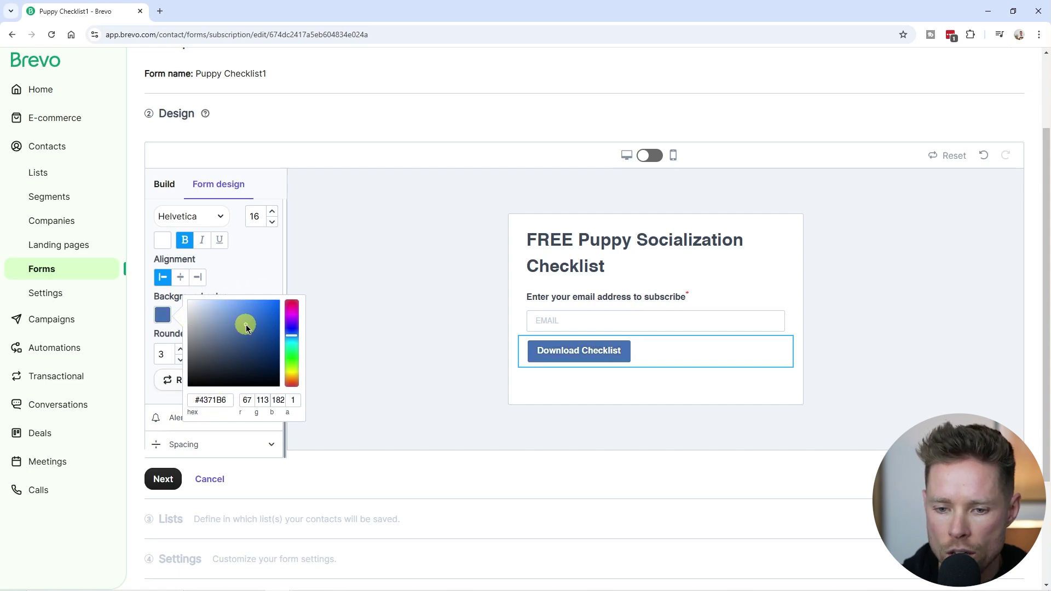
Try other blue shades, including #2C3644 and #2F61A8, as the Download Checklist button's background color
click(261, 361)
drag(265, 317, 219, 364)
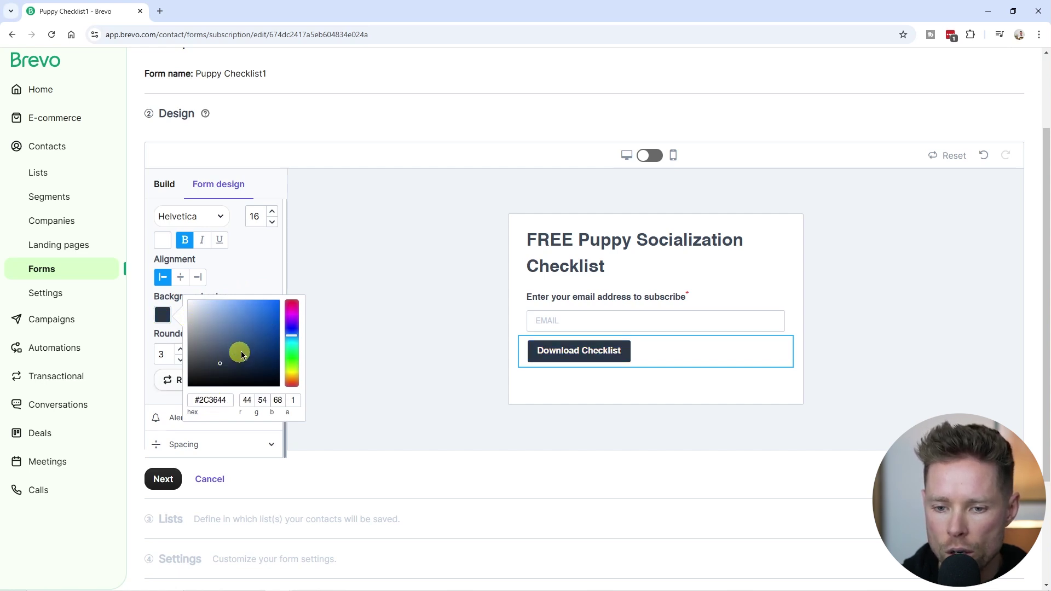
click(254, 329)
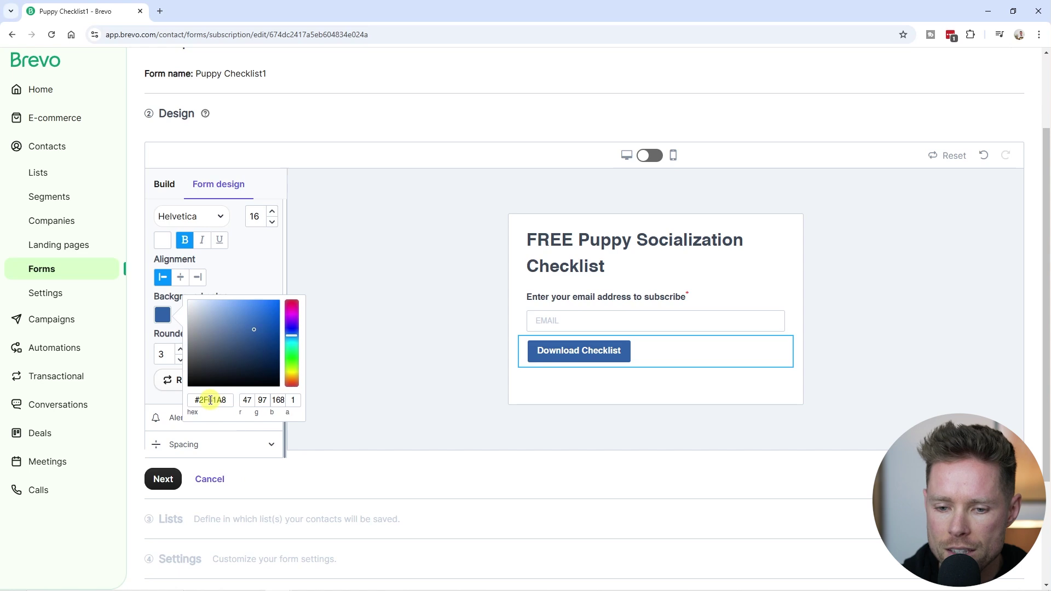
Set the Download Checklist button's background color to the dark green #065406
key(ctrl+a)
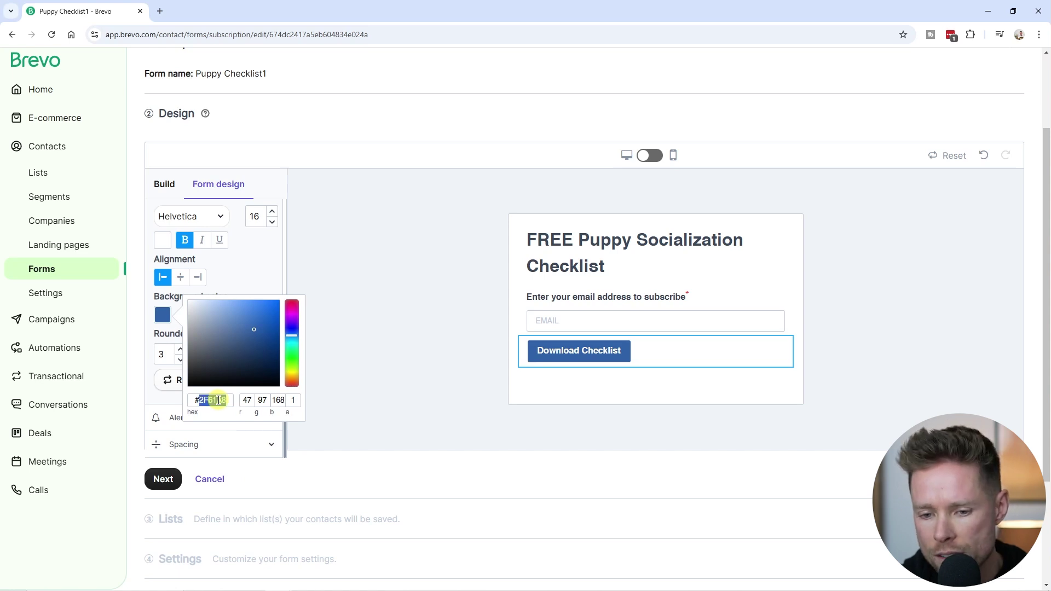
text(#065406)
click(573, 362)
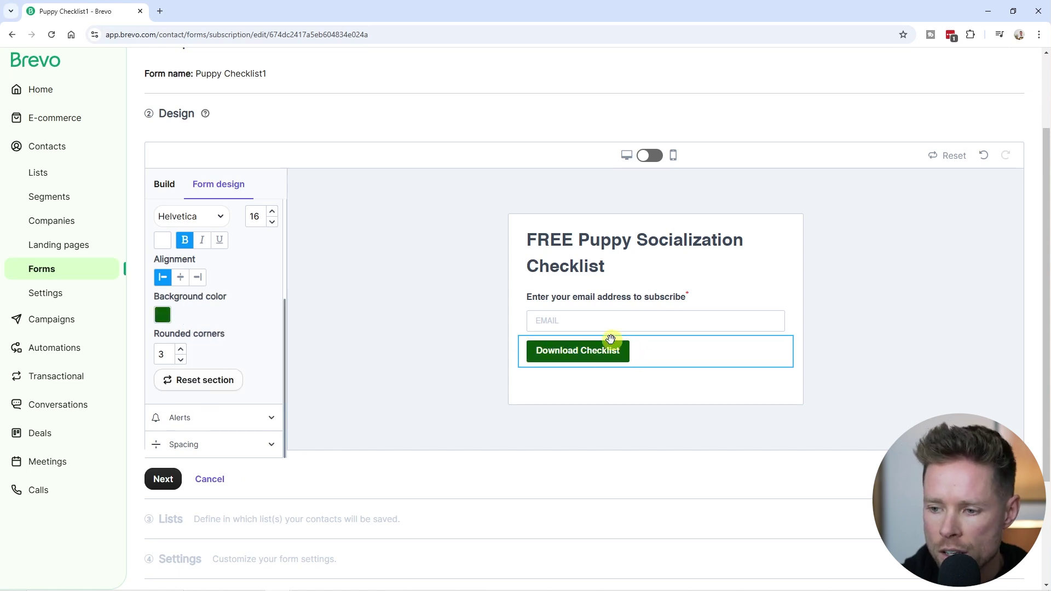
Add an image block below the Download Checklist button and fill it with the PuppyBee puppy socialization cover from the content library
click(165, 185)
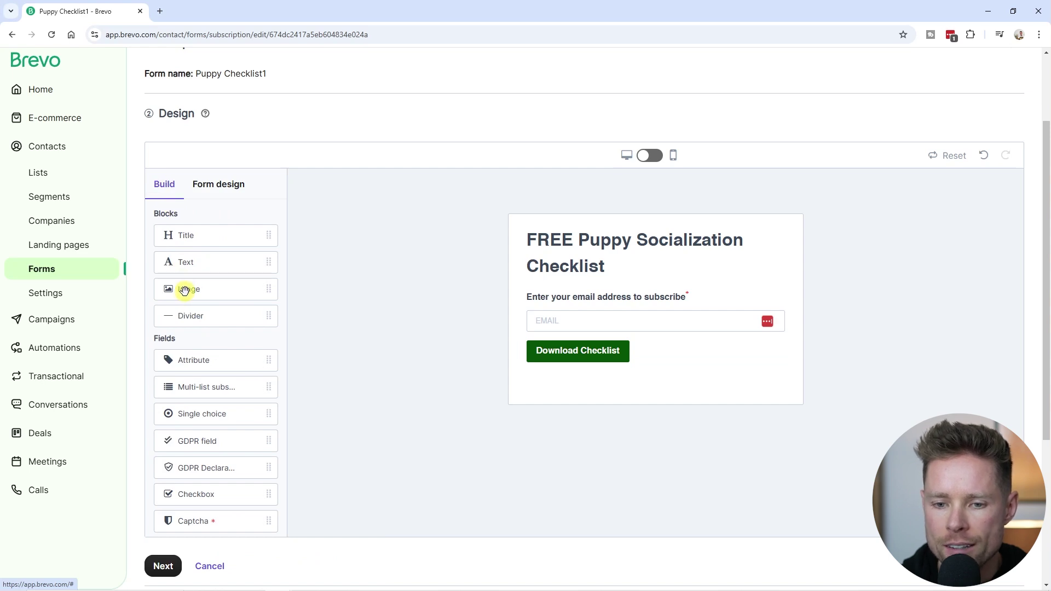
drag(185, 290, 585, 391)
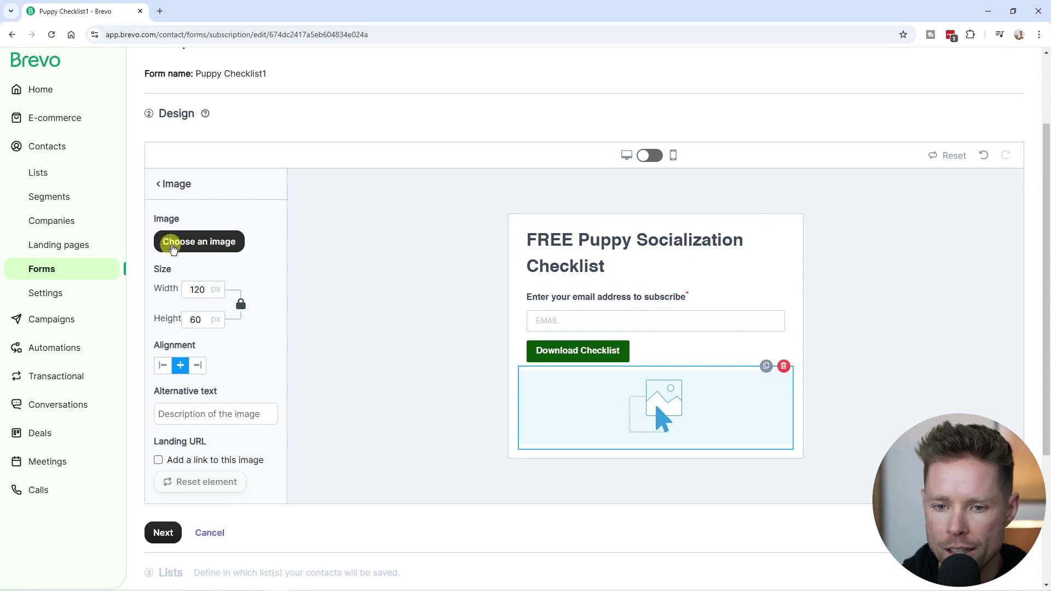
click(219, 247)
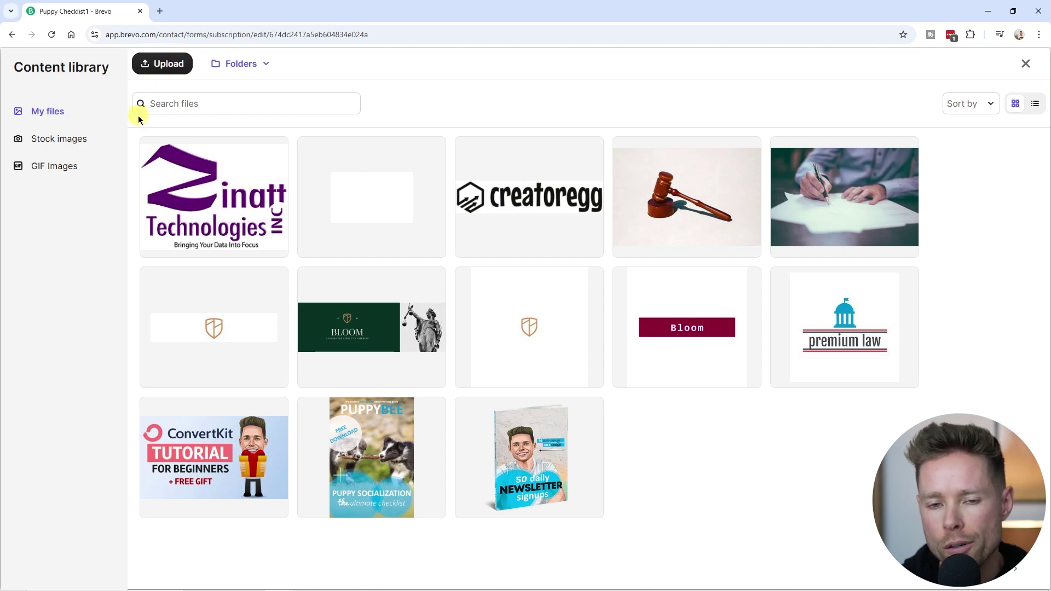
mouse_move(309, 503)
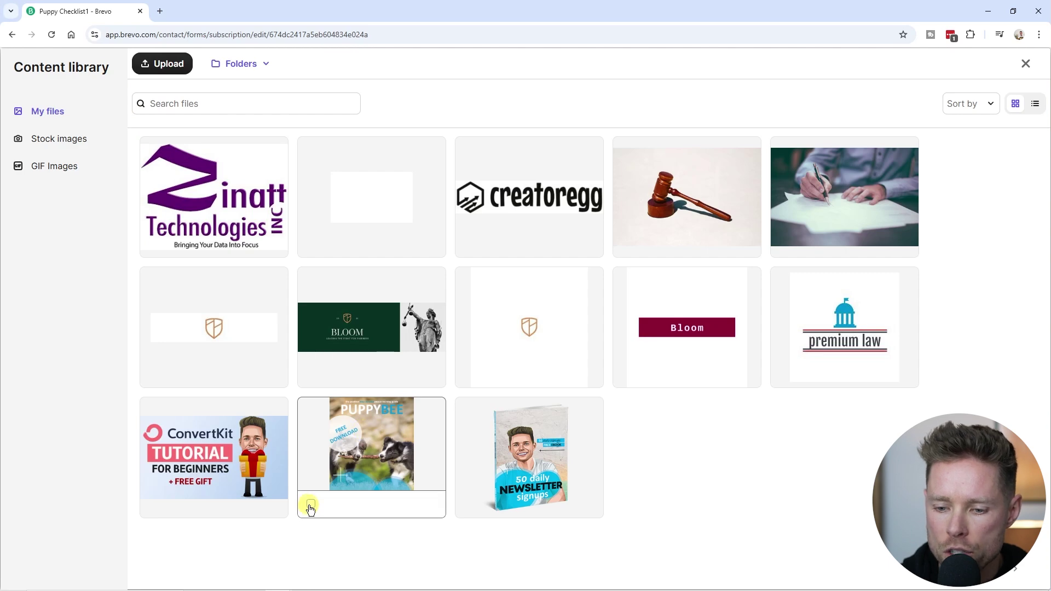
click(311, 505)
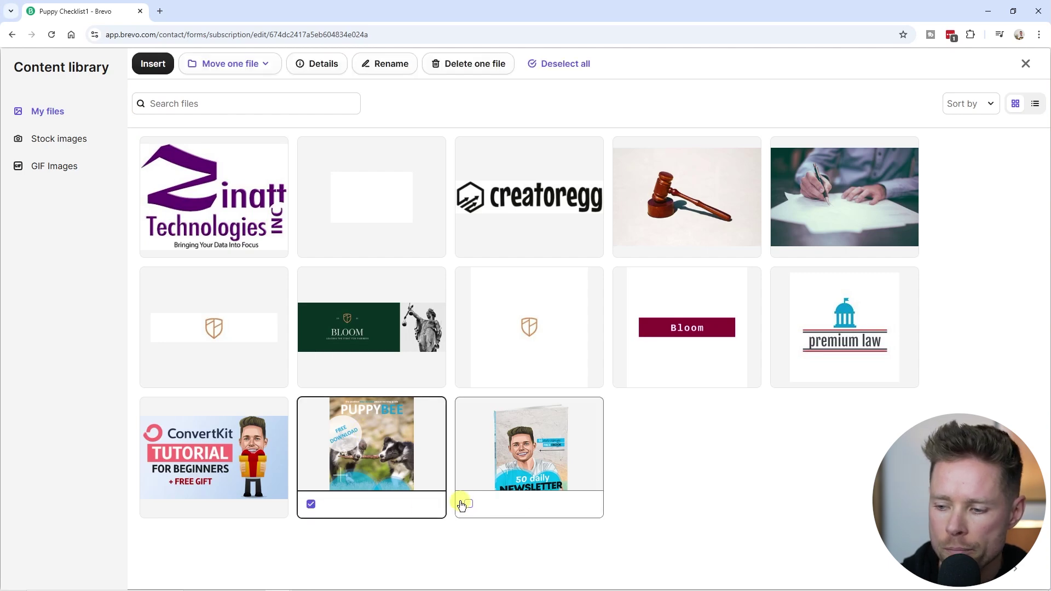
click(151, 63)
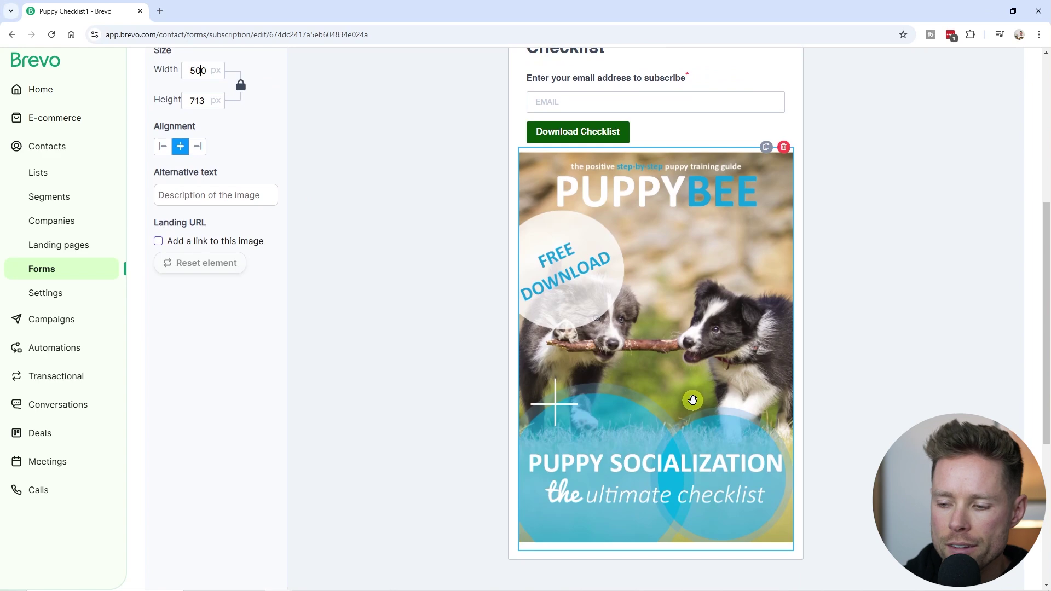
Set the cover image's width to 250 px with left alignment, and complete the Design section
scroll(685, 383, up, 3)
double_click(198, 235)
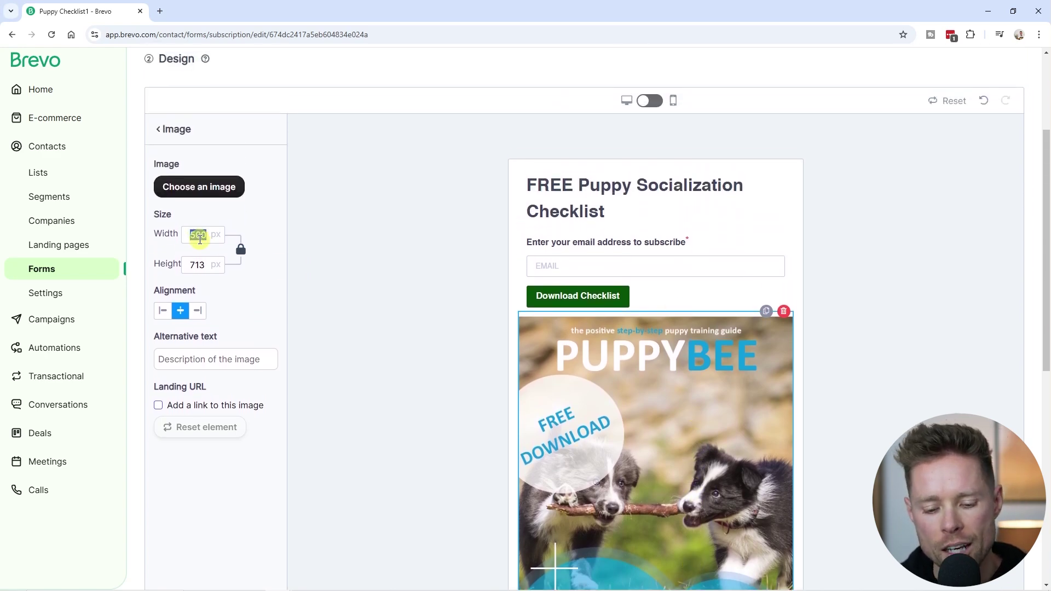
text(250)
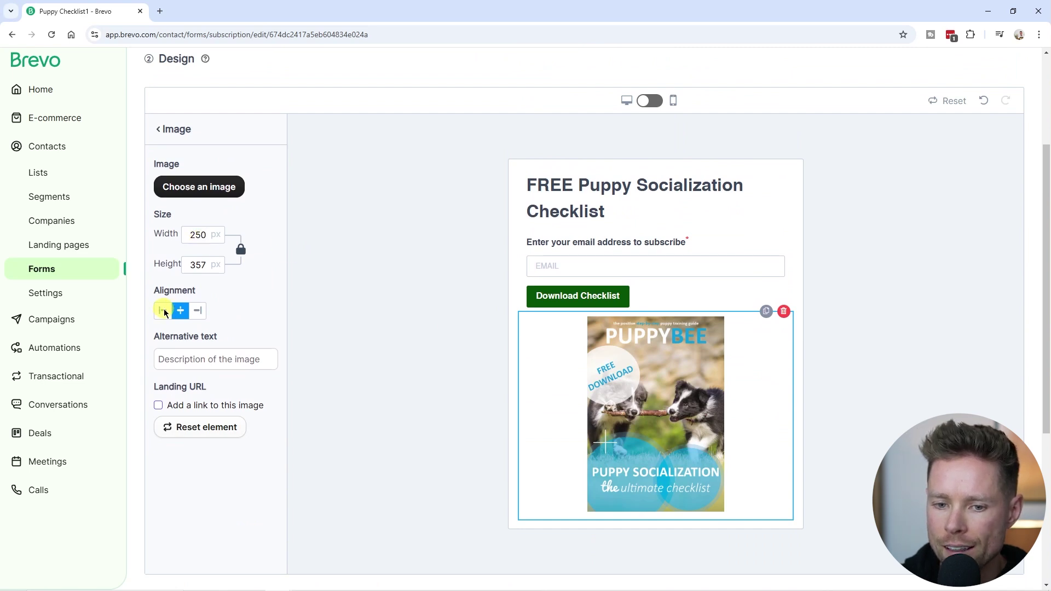
click(164, 311)
scroll(163, 311, down, 3)
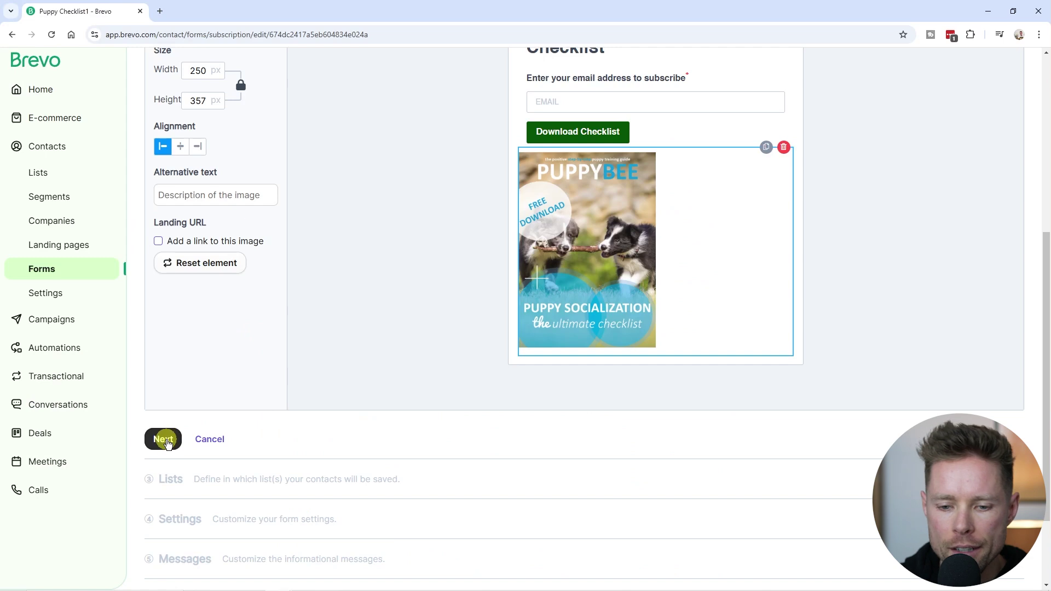
click(162, 438)
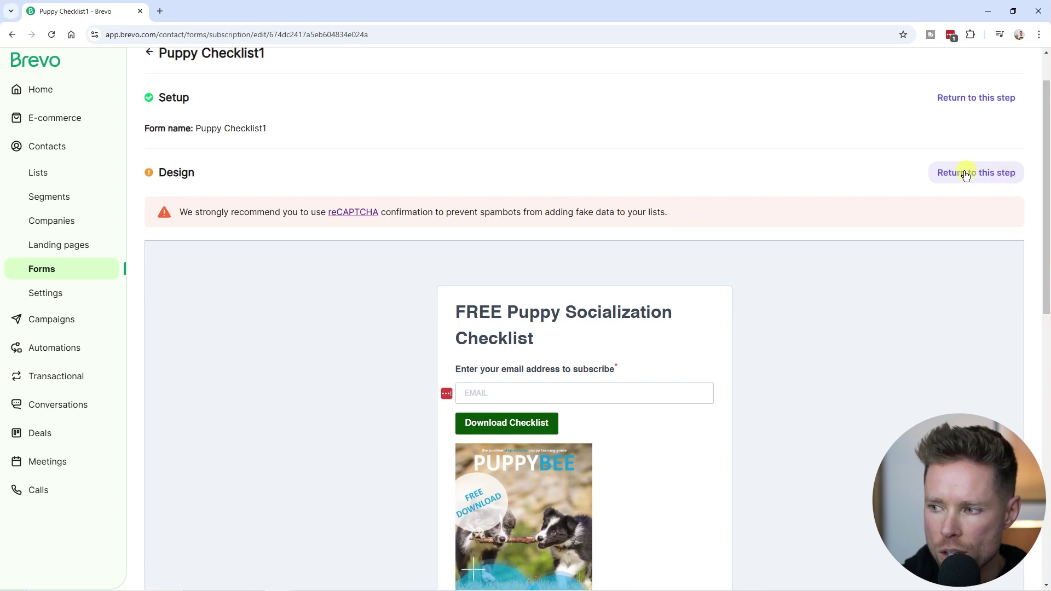
Reopen the Design section and try adding a Captcha field below the cover image
click(1007, 173)
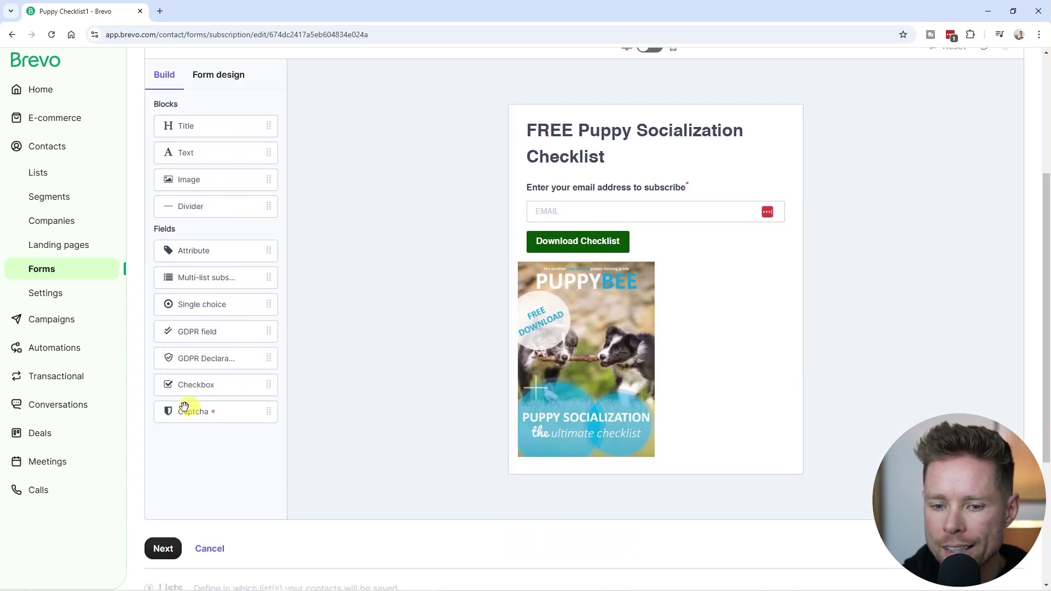
drag(204, 413, 594, 446)
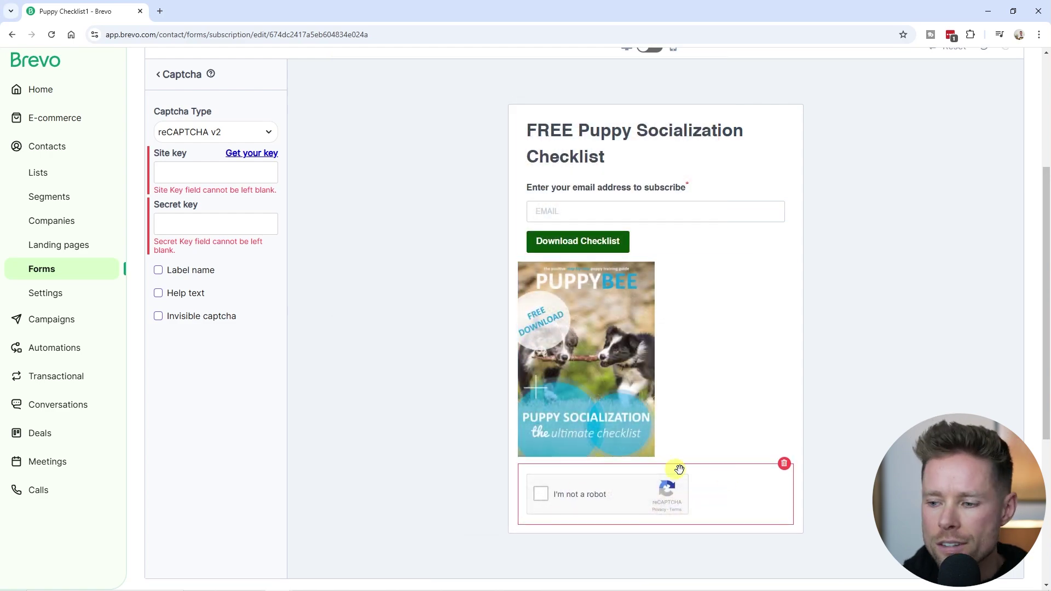
click(786, 464)
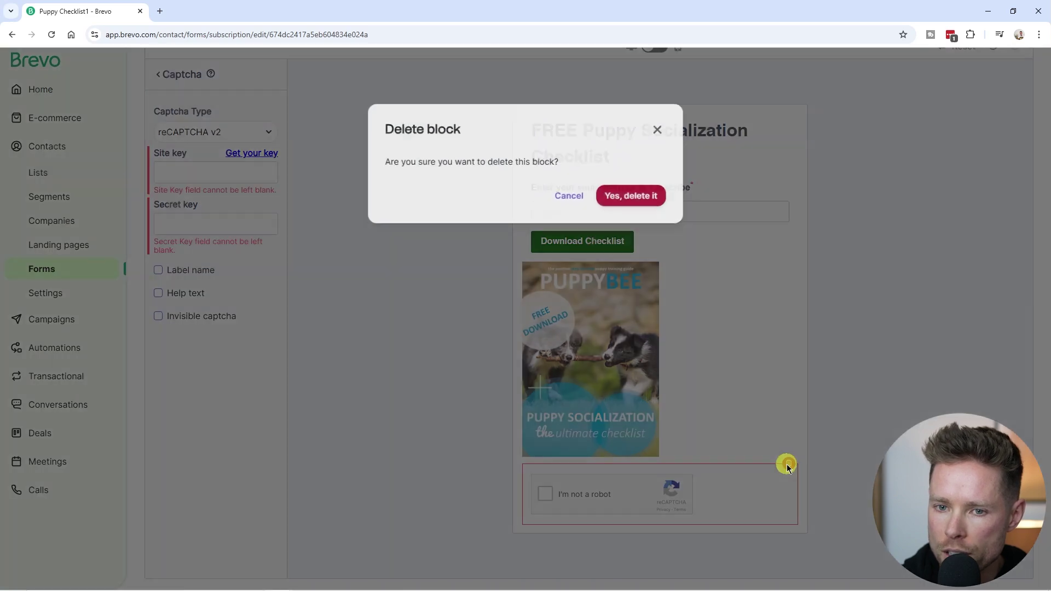
click(643, 198)
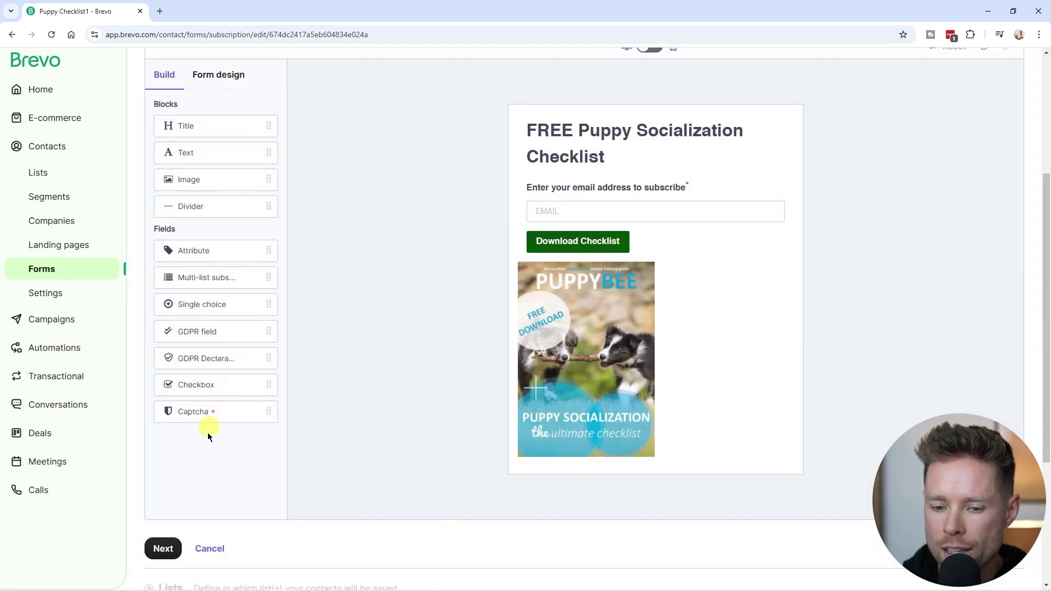
click(163, 550)
click(162, 552)
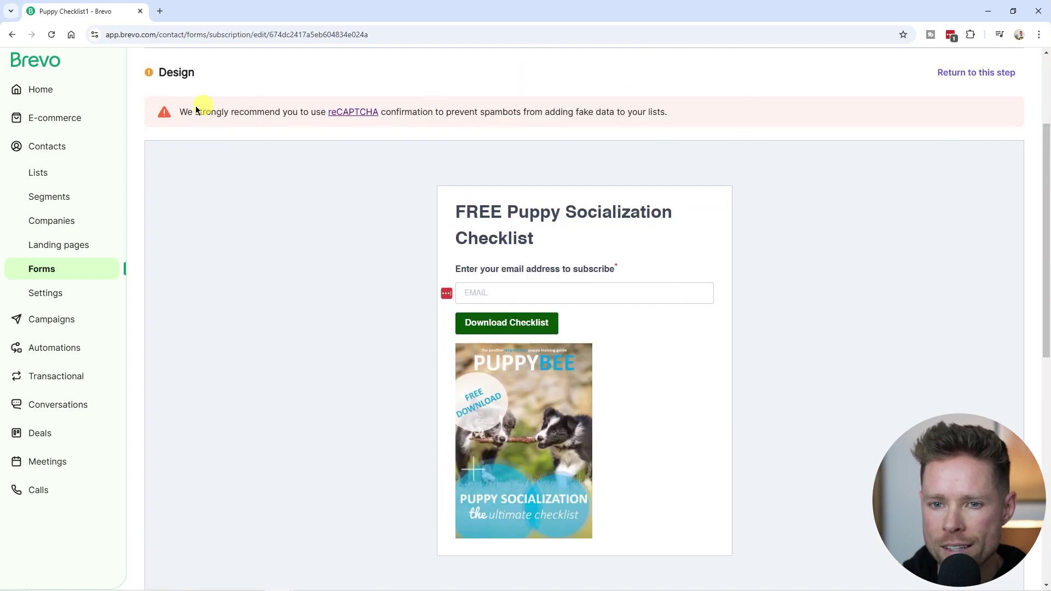
Try selecting Test list as the list where the form's subscribers are saved
scroll(430, 227, down, 8)
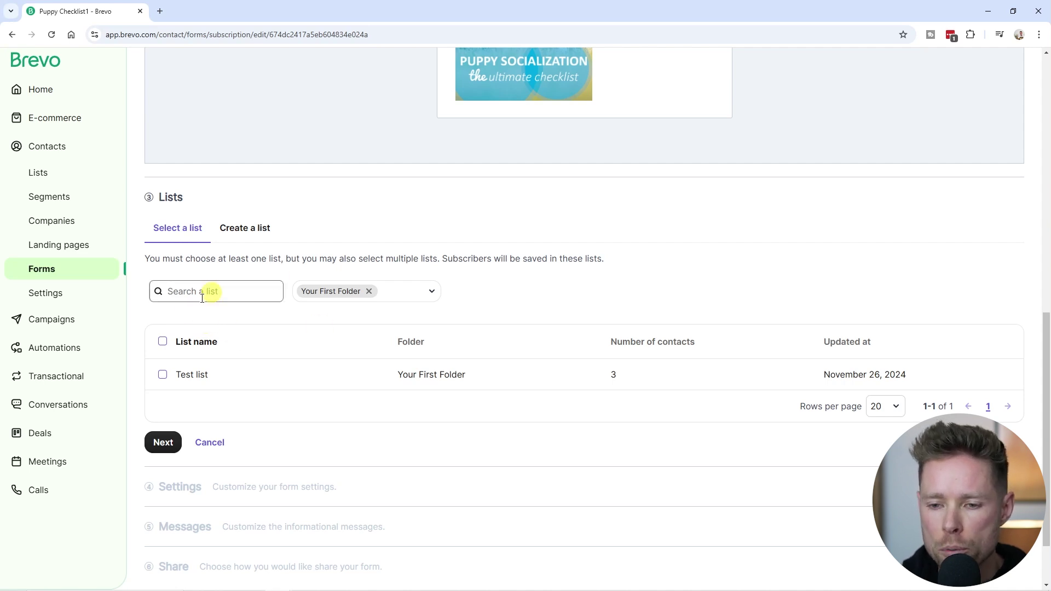
click(162, 376)
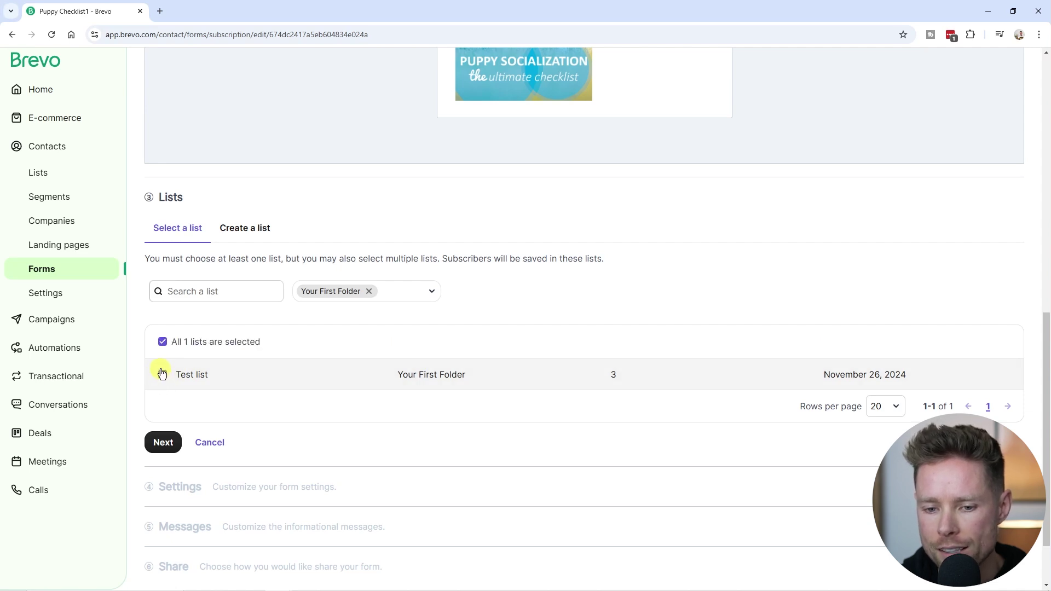
click(163, 445)
click(163, 374)
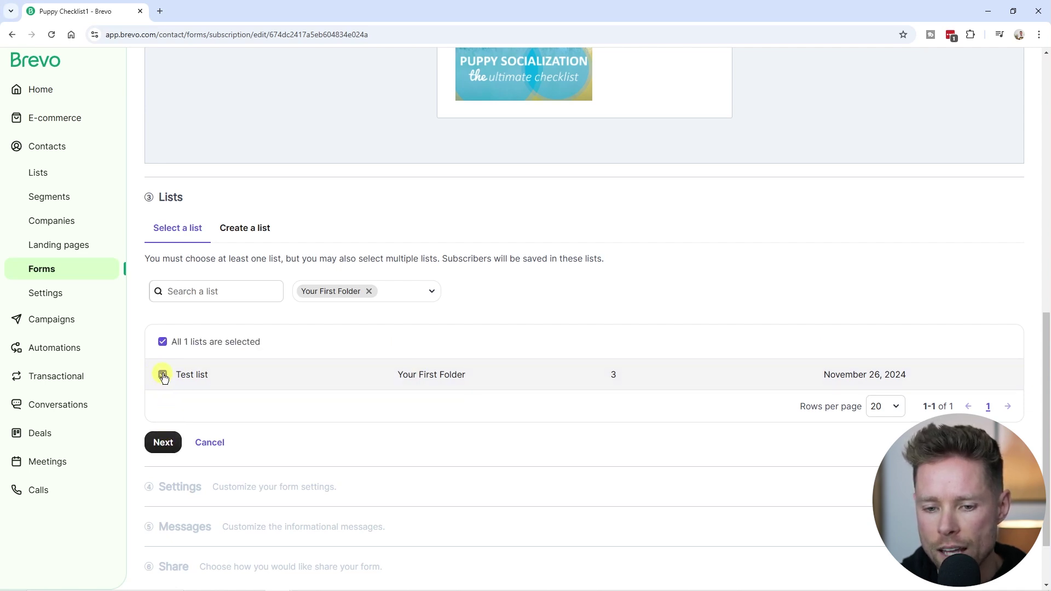
Create a list named Main Puppy List in Your First Folder and use it to save the form's subscribers
click(241, 227)
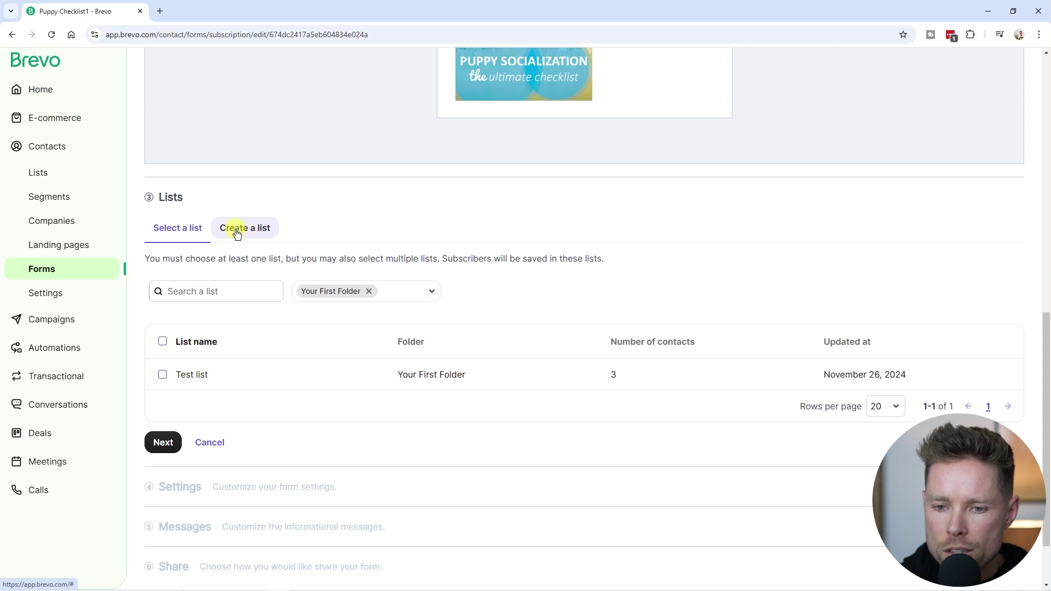
click(260, 233)
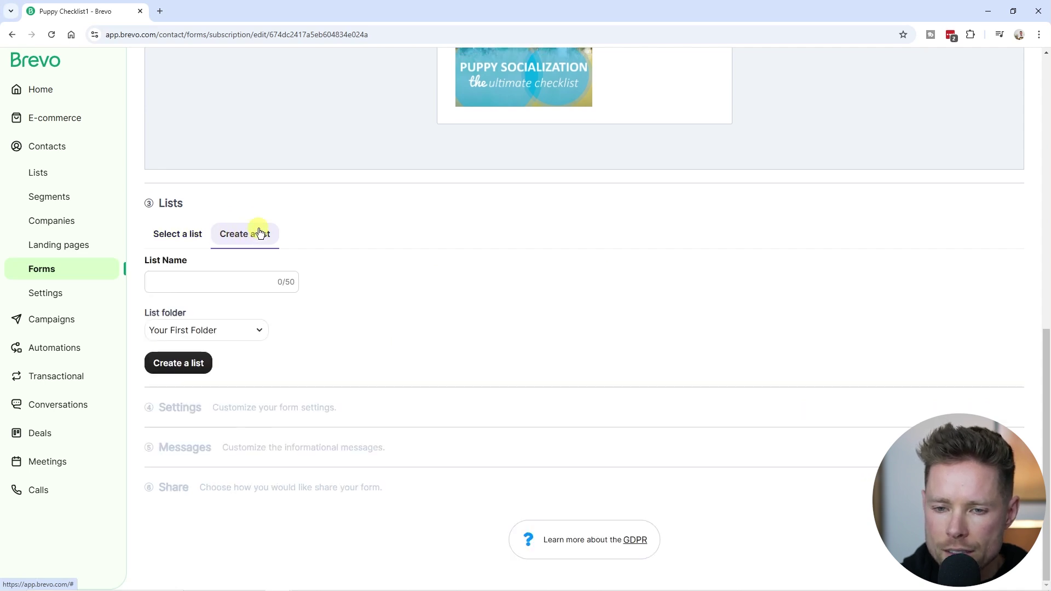
click(195, 287)
text(Main Puppy List)
key(ctrl+shift+Left)
key(ctrl+shift+Left)
key(ctrl+shift+Left)
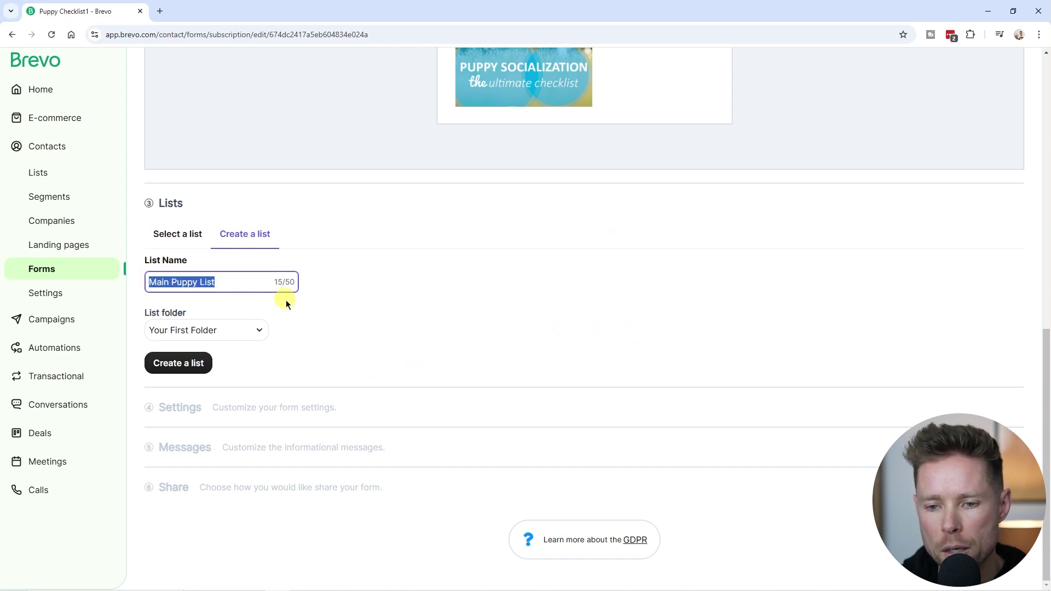
click(181, 367)
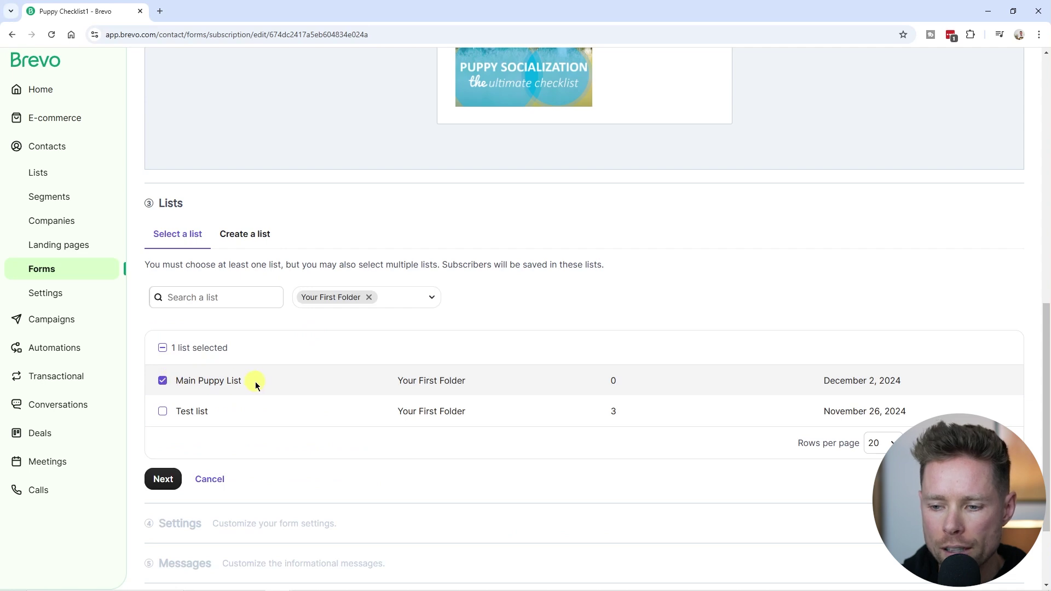
click(164, 482)
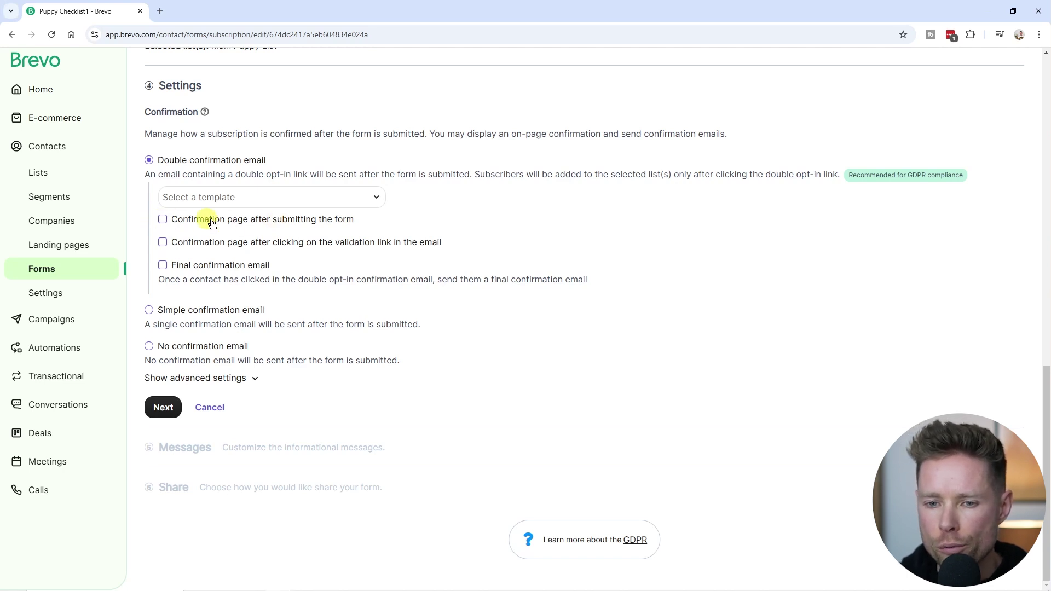
Try the confirmation page after submitting and the final confirmation email options under Double confirmation email
click(340, 224)
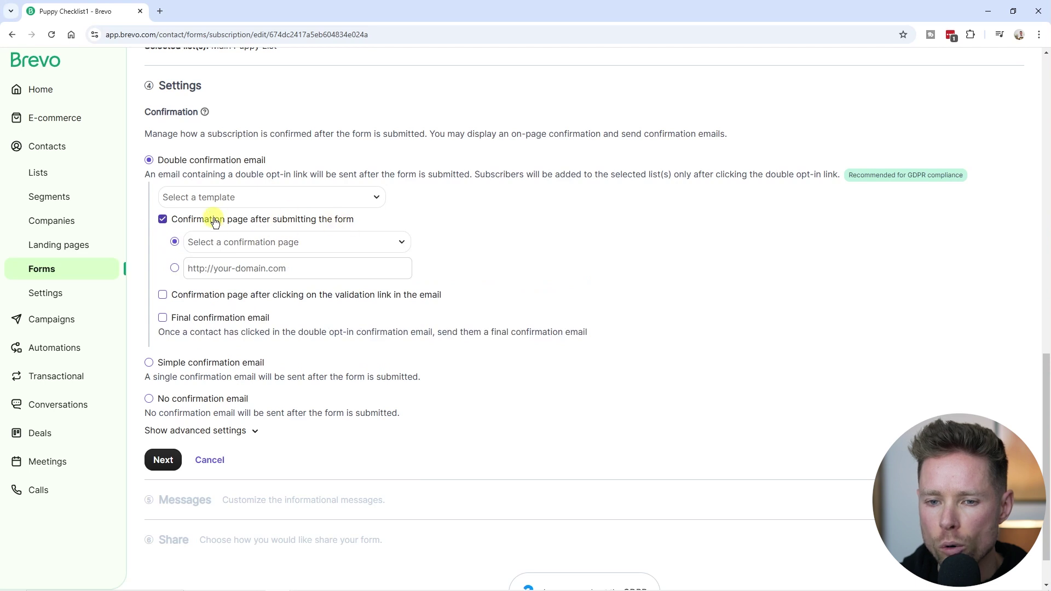
click(162, 221)
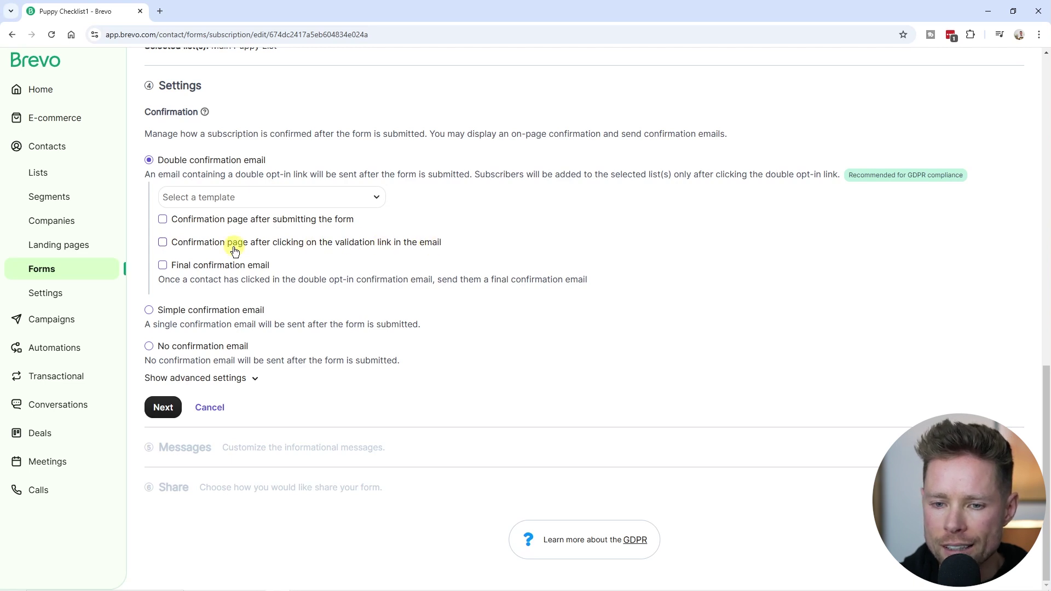
click(163, 265)
click(163, 265)
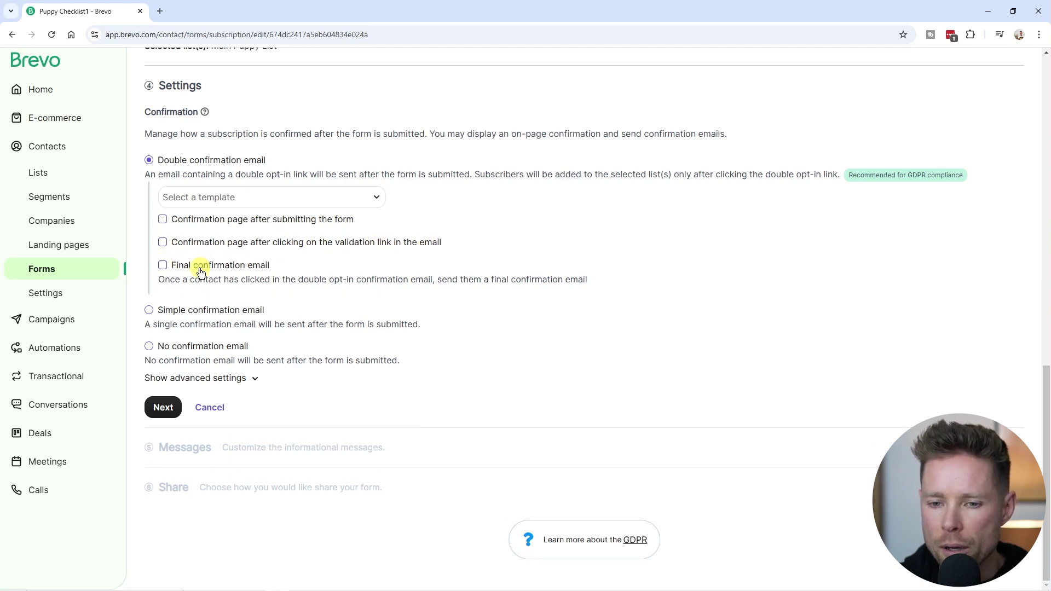
Choose Simple confirmation email and enable the confirmation page after submitting the form
click(148, 312)
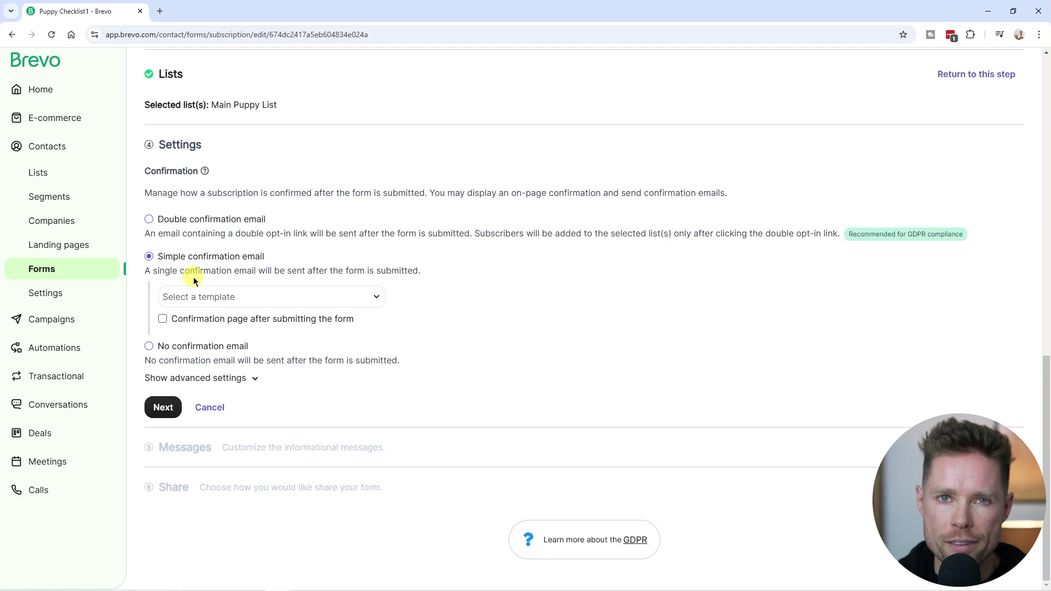
click(148, 347)
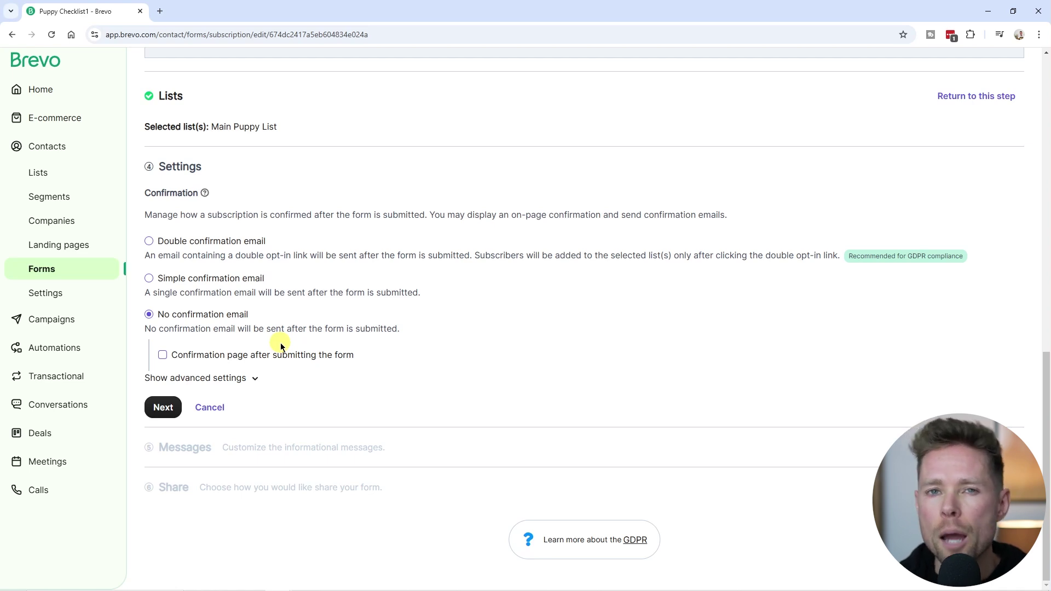
click(148, 278)
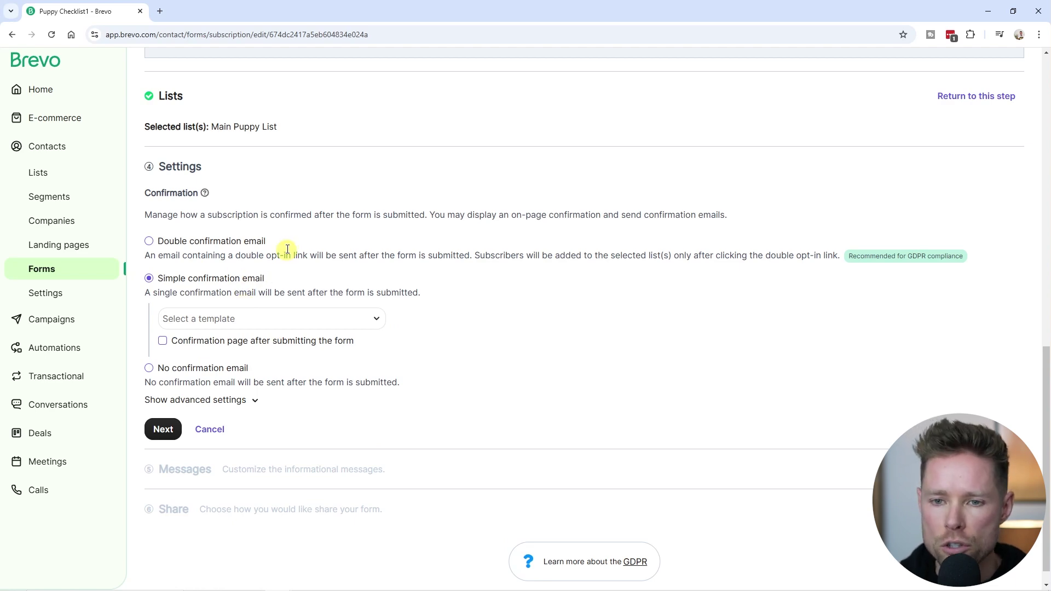
scroll(286, 249, up, 10)
scroll(389, 296, down, 10)
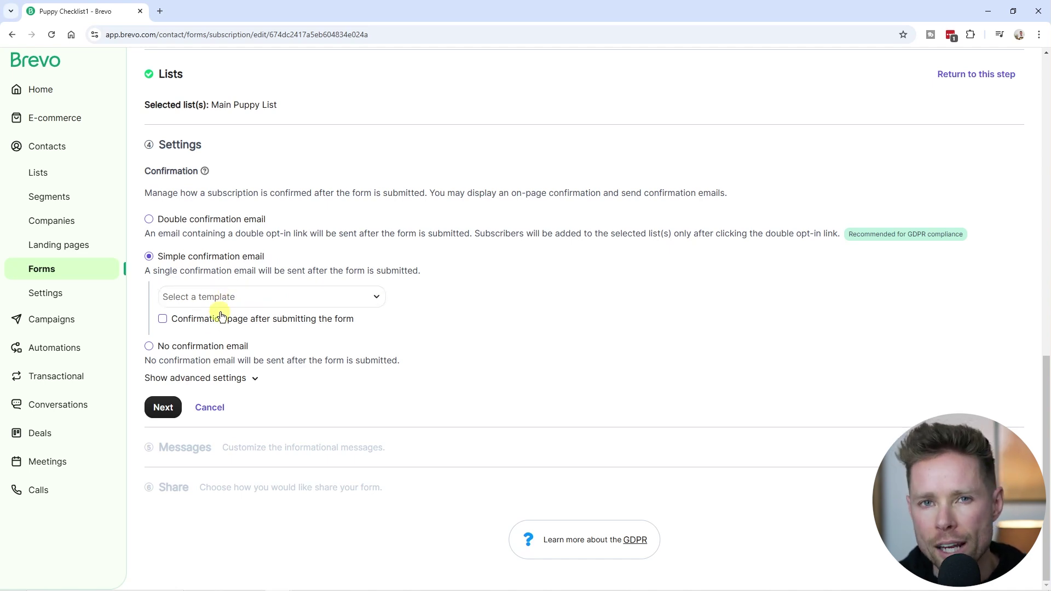
click(163, 320)
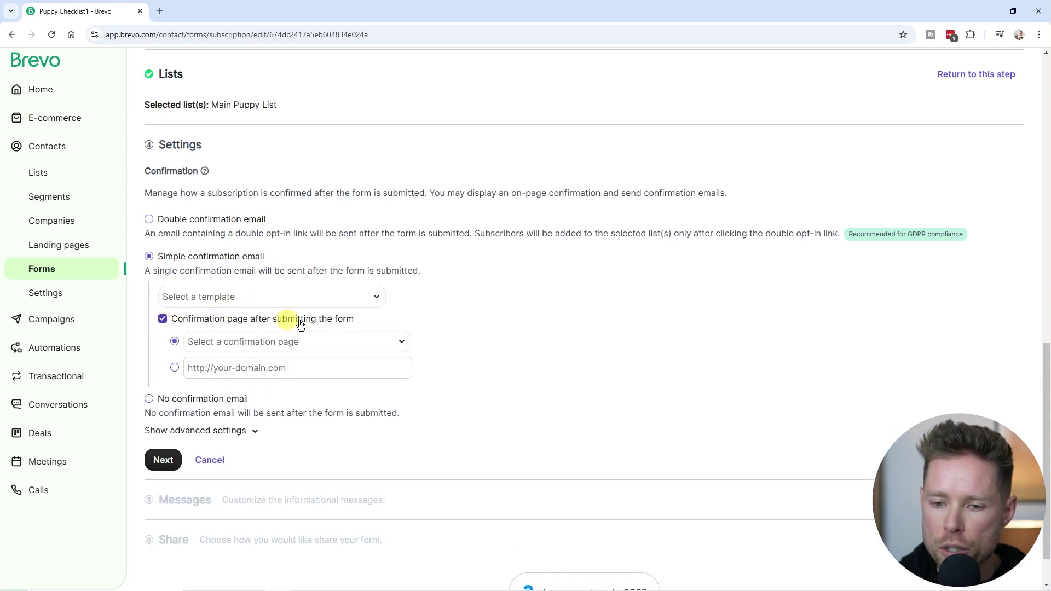
scroll(356, 337, up, 9)
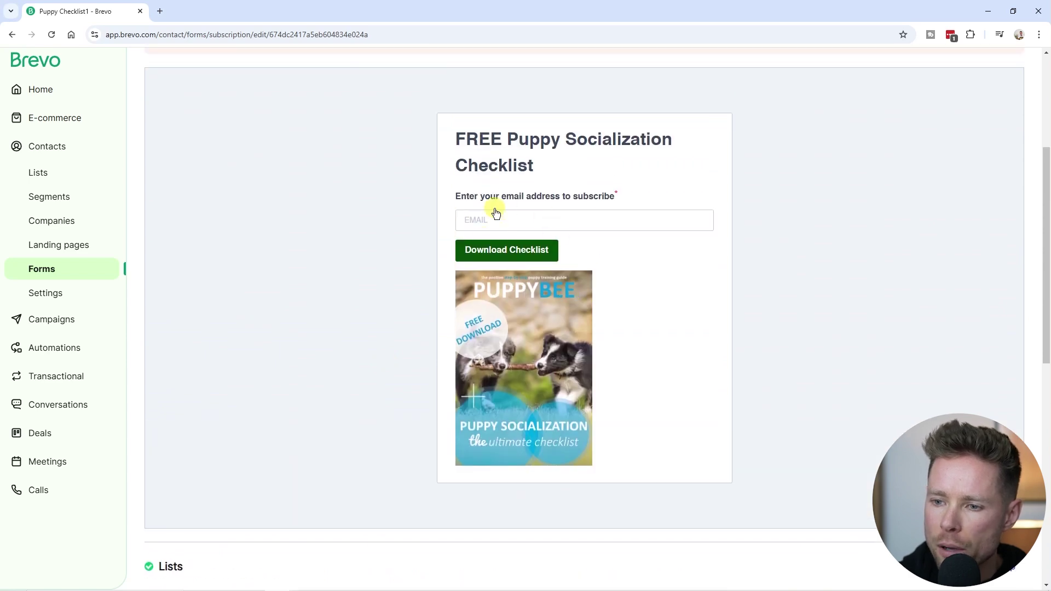
scroll(470, 293, down, 9)
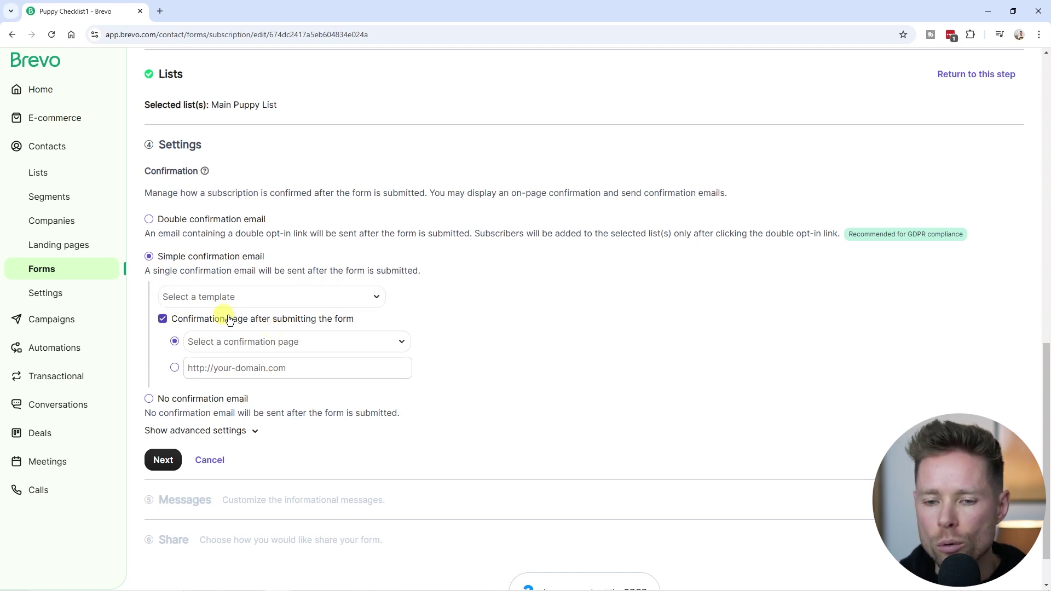
click(245, 301)
click(246, 301)
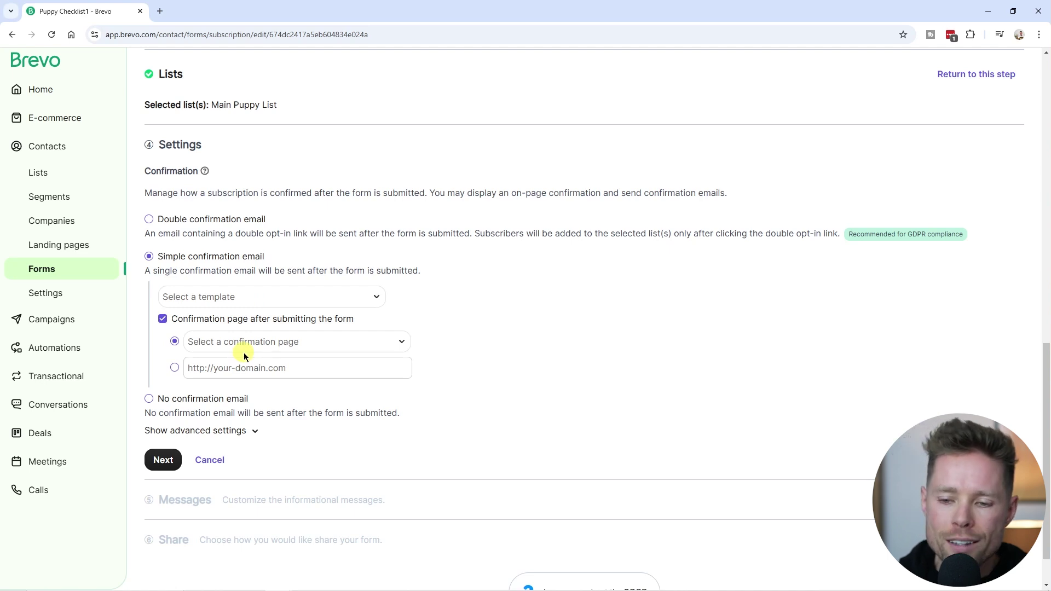
scroll(244, 352, up, 1)
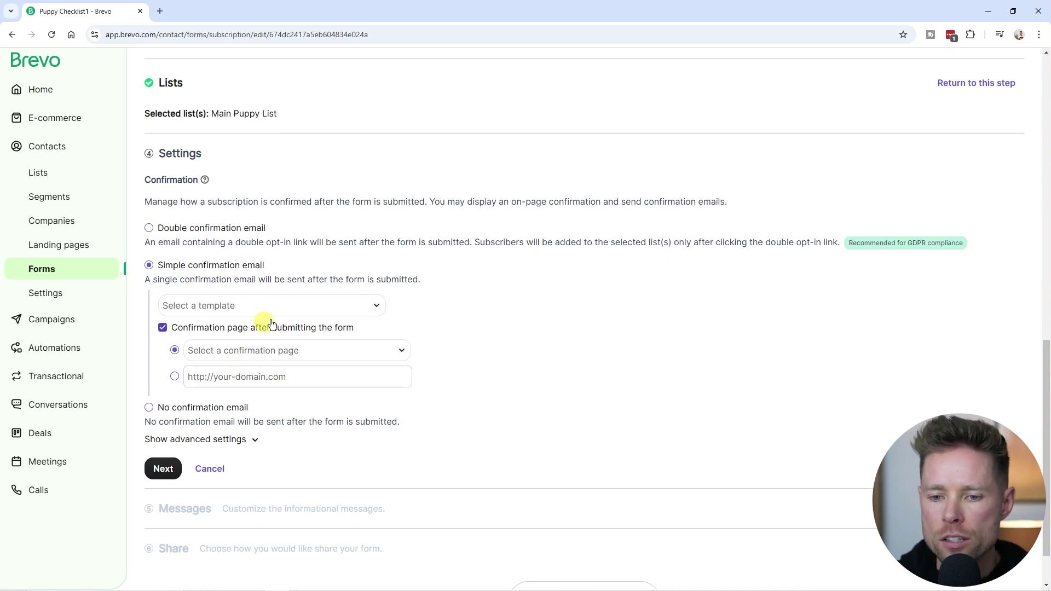
Go to the campaign templates and start creating a new email template
click(54, 323)
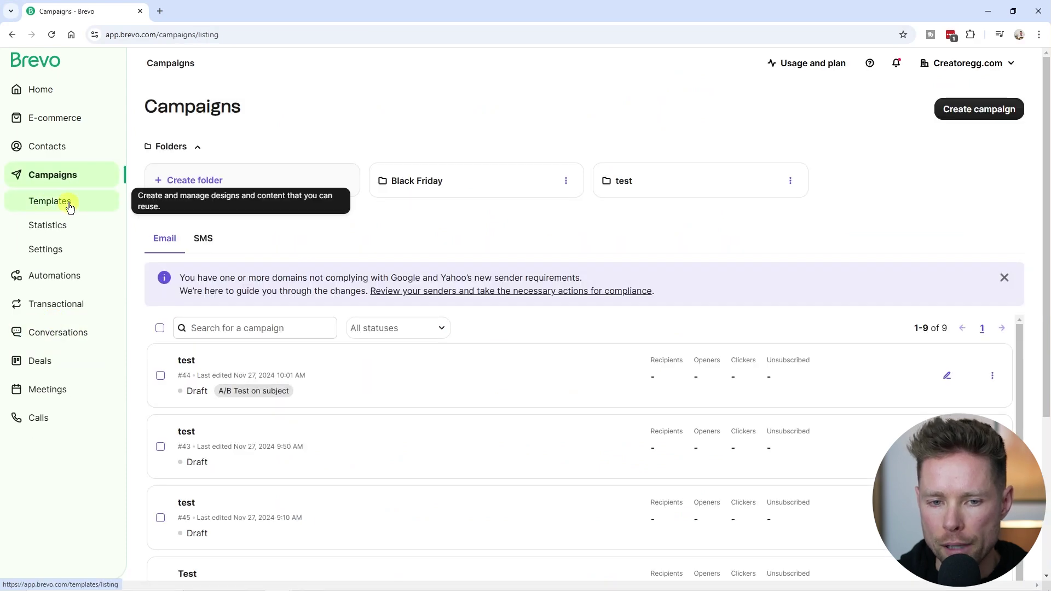
click(63, 202)
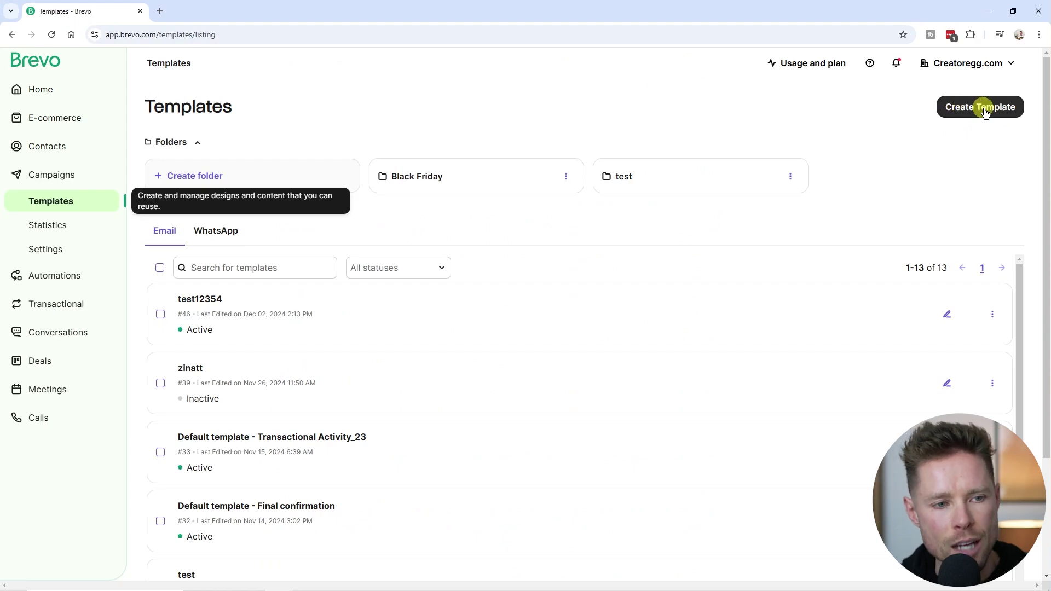
click(985, 110)
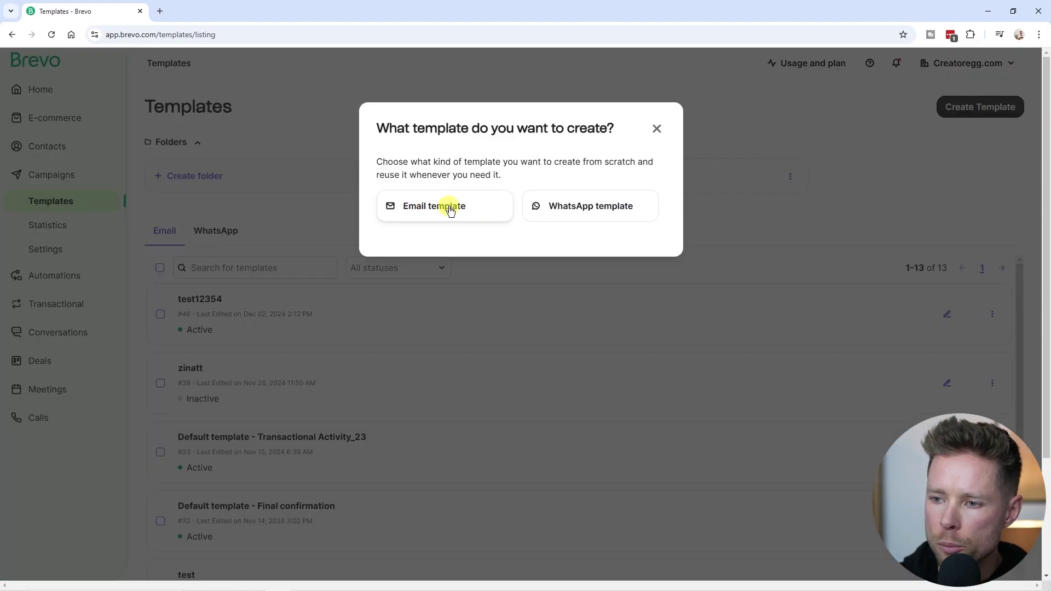
click(449, 210)
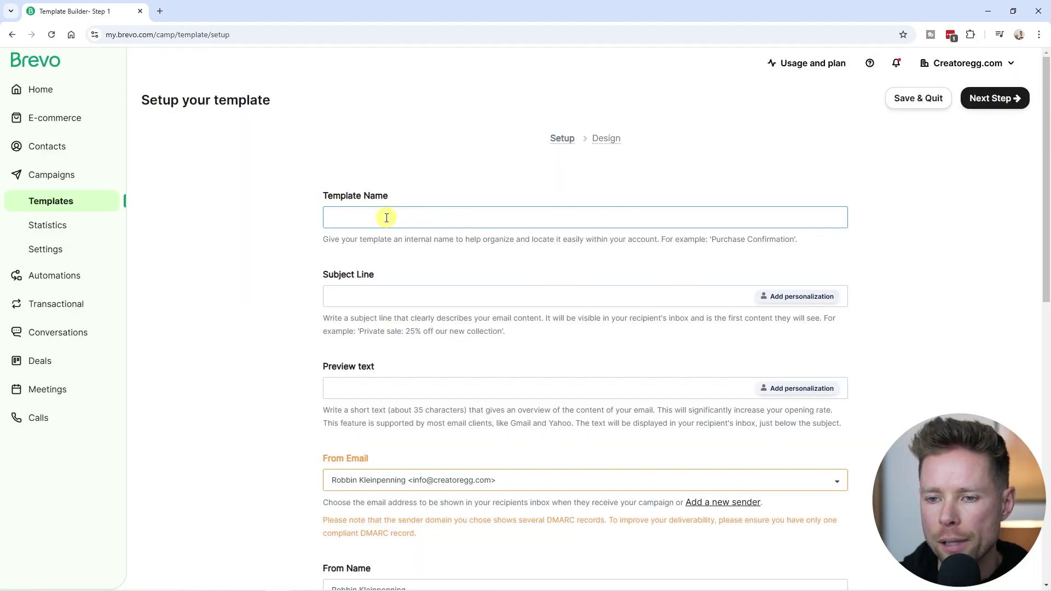
Name the template Puppy Checklist Confirmation Email and set its subject line to "Here's Your Free Puppy Socialization Checklist!"
text(Puppy Checklist Confirmation Email)
drag(499, 217, 329, 214)
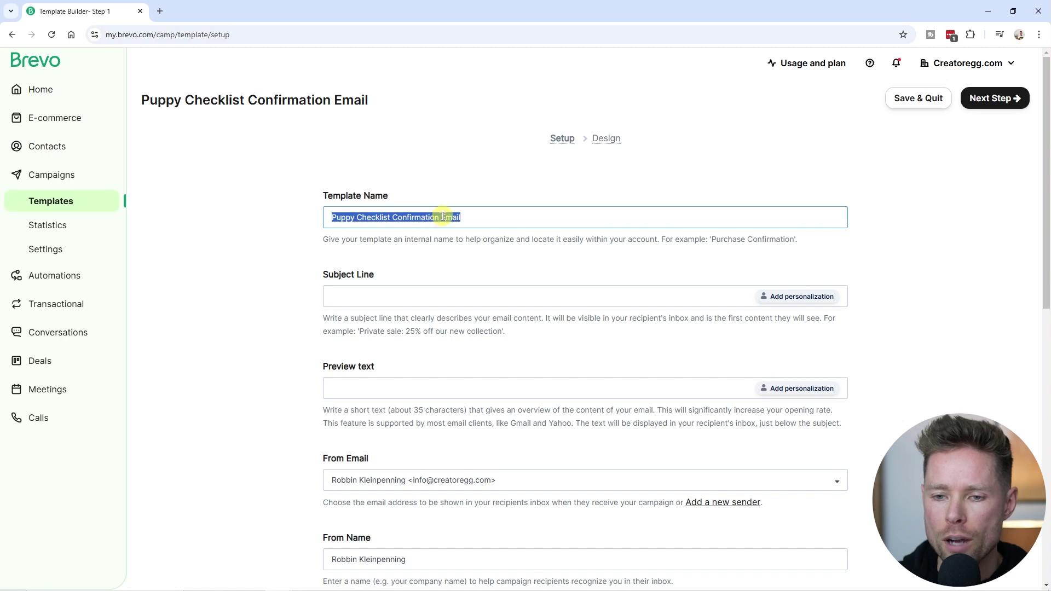
click(481, 217)
drag(499, 218, 330, 215)
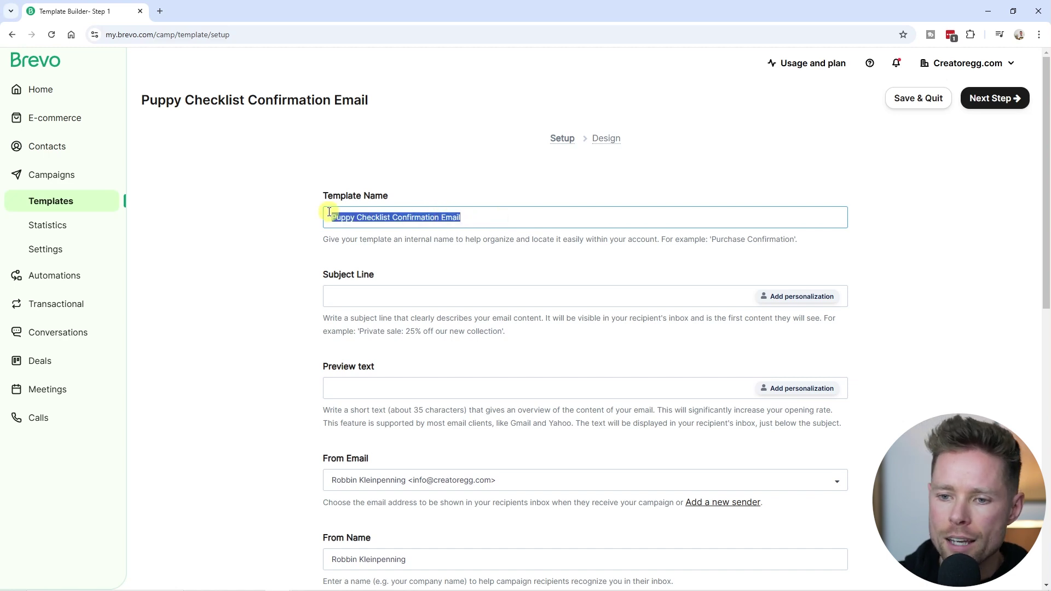
click(329, 213)
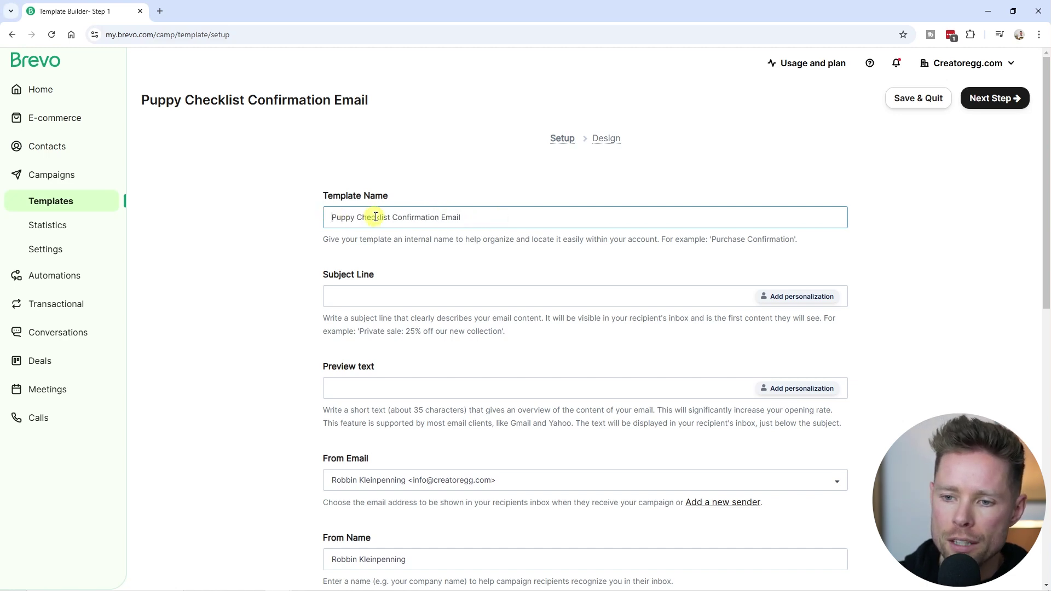
click(394, 296)
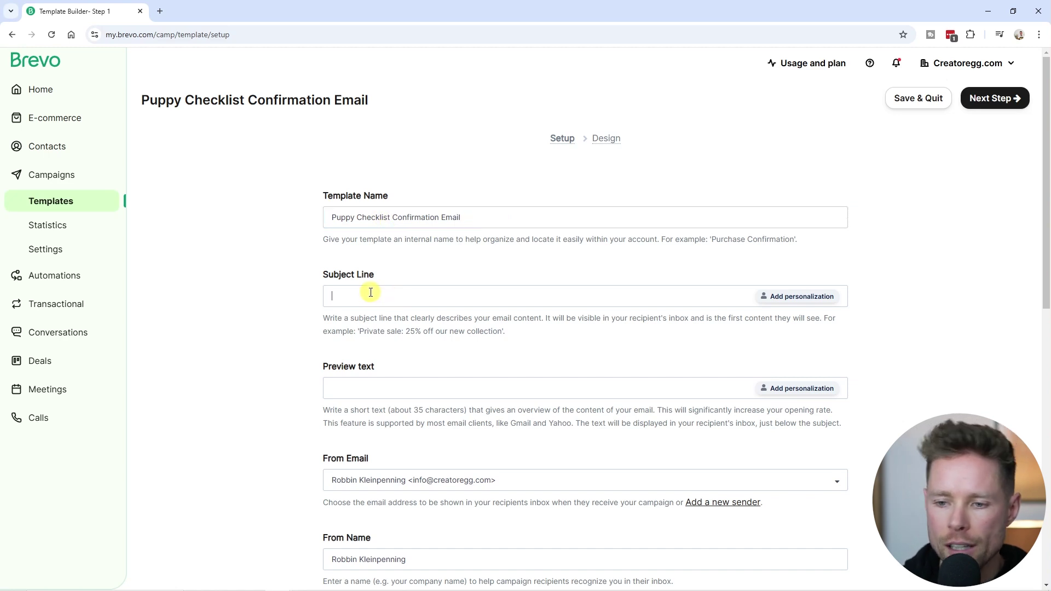
text(Here’s Your Free Puppy Socialization Checklist!)
drag(526, 296, 327, 298)
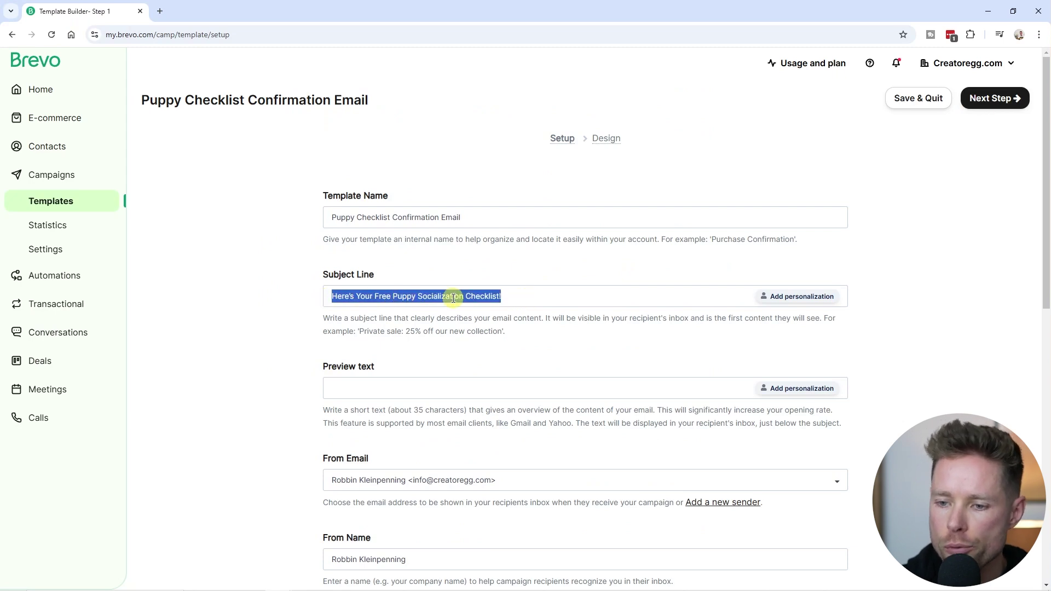
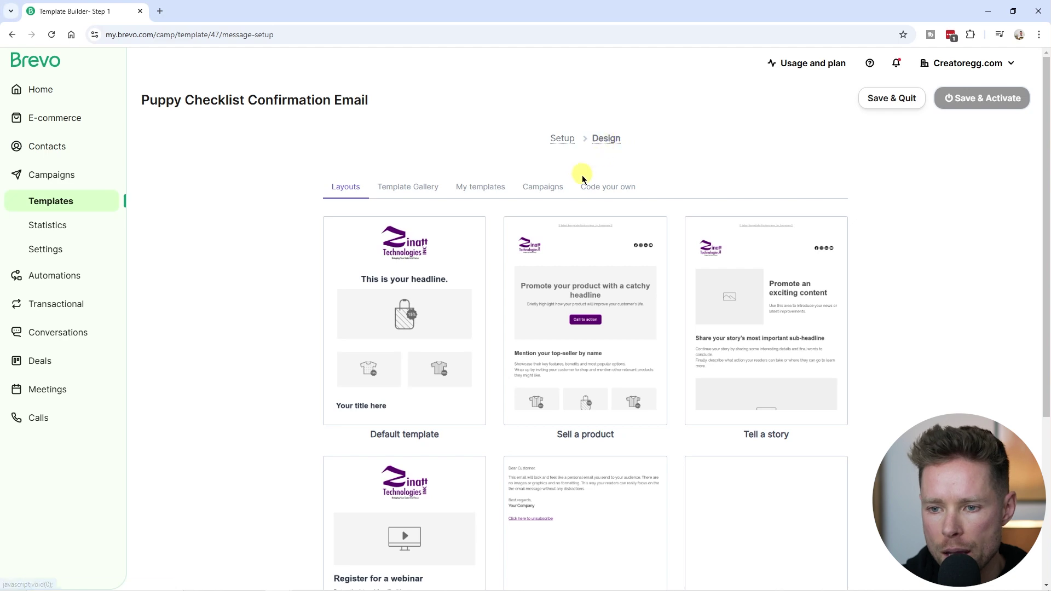
Start the template's design from scratch and add a text block to the empty email
scroll(290, 306, down, 5)
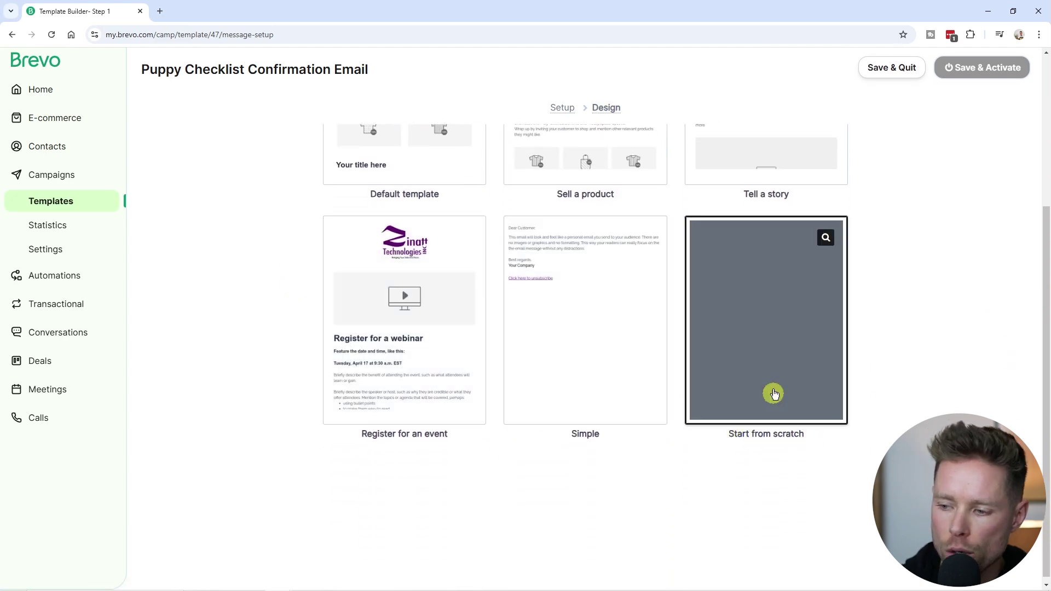
click(816, 254)
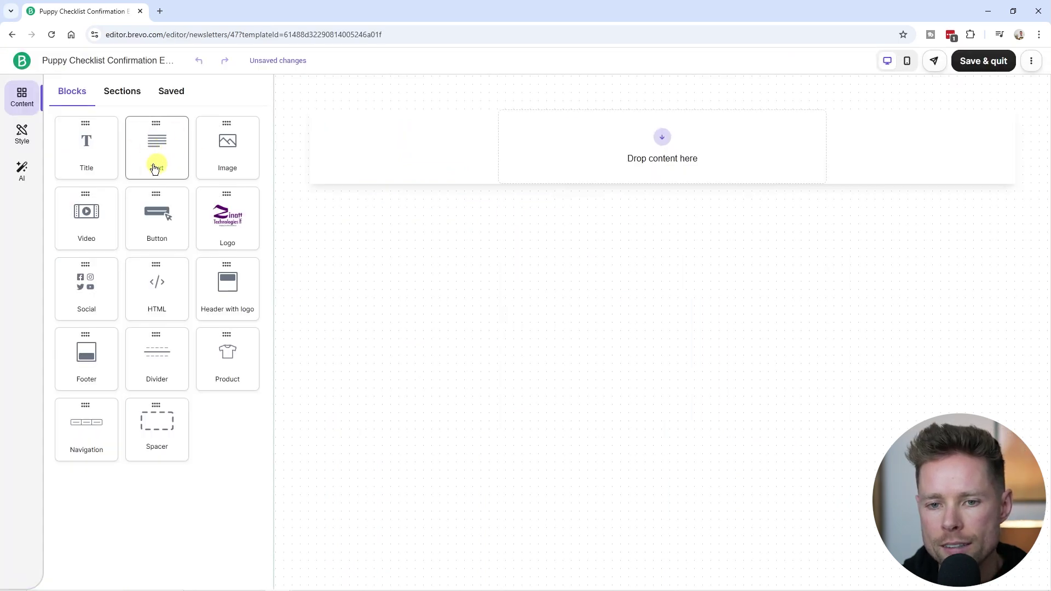
drag(159, 154, 682, 157)
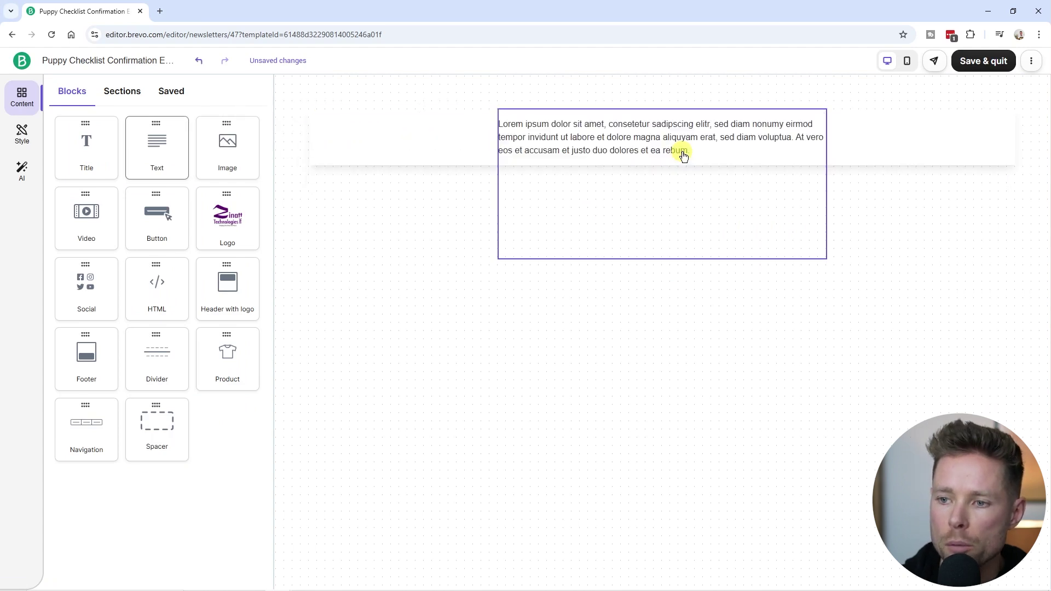
Replace the block's placeholder text with the sign-up thank-you message, including the line "[Download Your Free Checklist Now]" and the PuppyBee founder's sign-off
triple_click(671, 150)
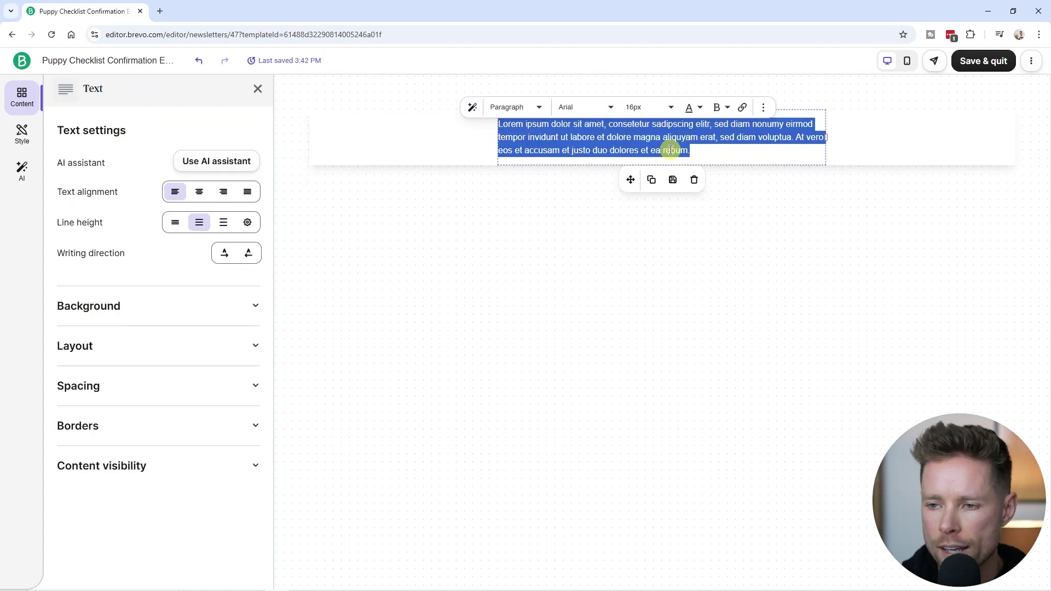
key(BackSpace)
text(Hey! Thank you for signing up! We’re so excited to help you on your journey to raising a happy, well-socialized puppy. Attached below is your FREE Puppy Socialization Checklist. This comprehensive guide will help you ensure your puppy grows into a confident and friendly dog. [Download Your Free Checklist Now] We hope you find this guide helpful! If you have any questions or need more tips on training your furry friend, feel free to reply to this email. Happy training! Best woofs, Robbin Founder, PuppyBee)
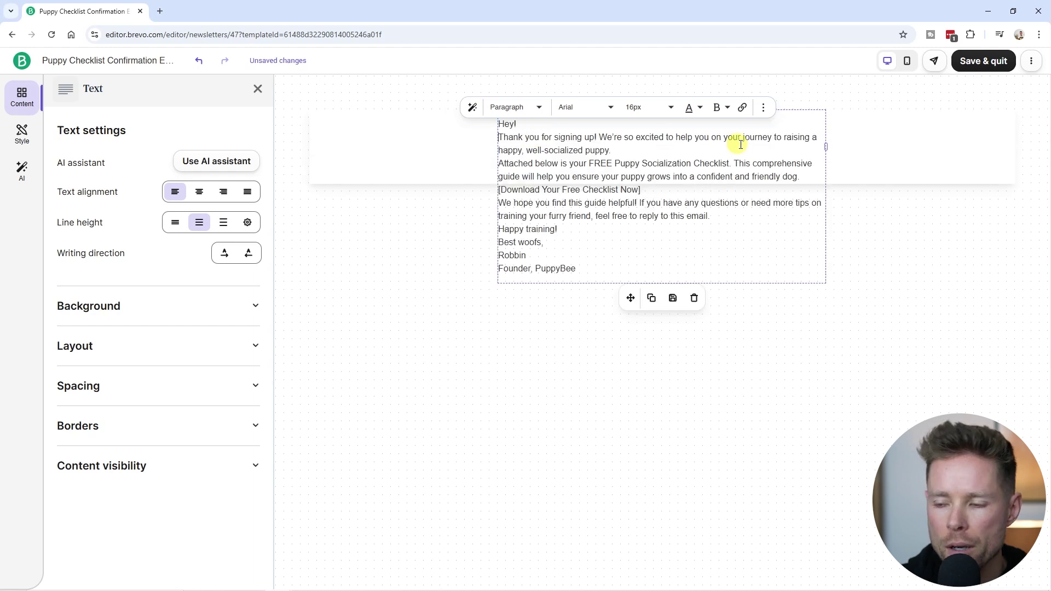
Insert blank lines between the message's paragraphs, around the download line and before the founder's name in the sign-off
key(Return)
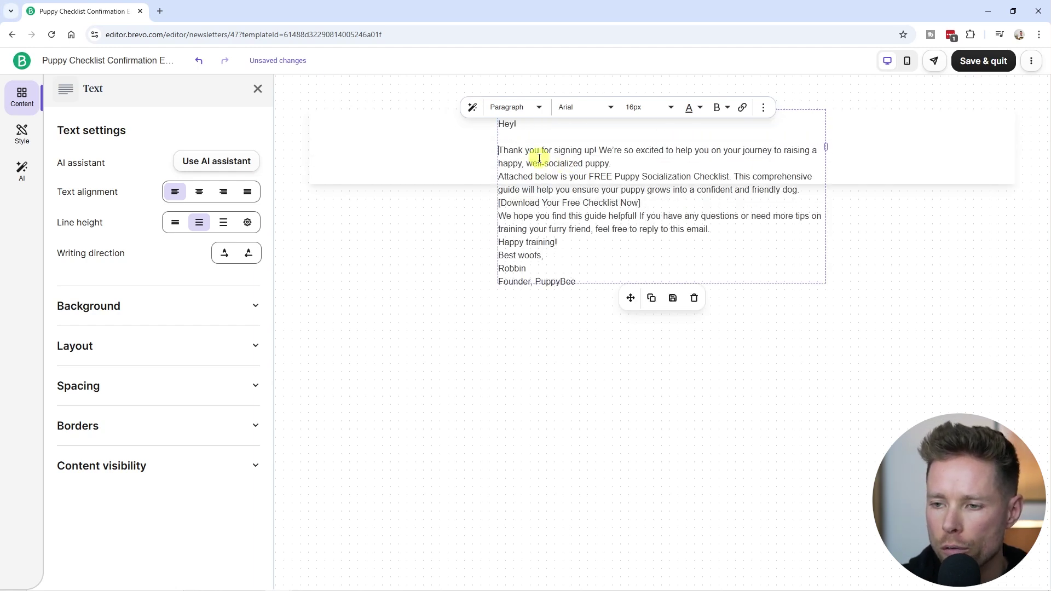
click(621, 164)
key(Return)
click(644, 215)
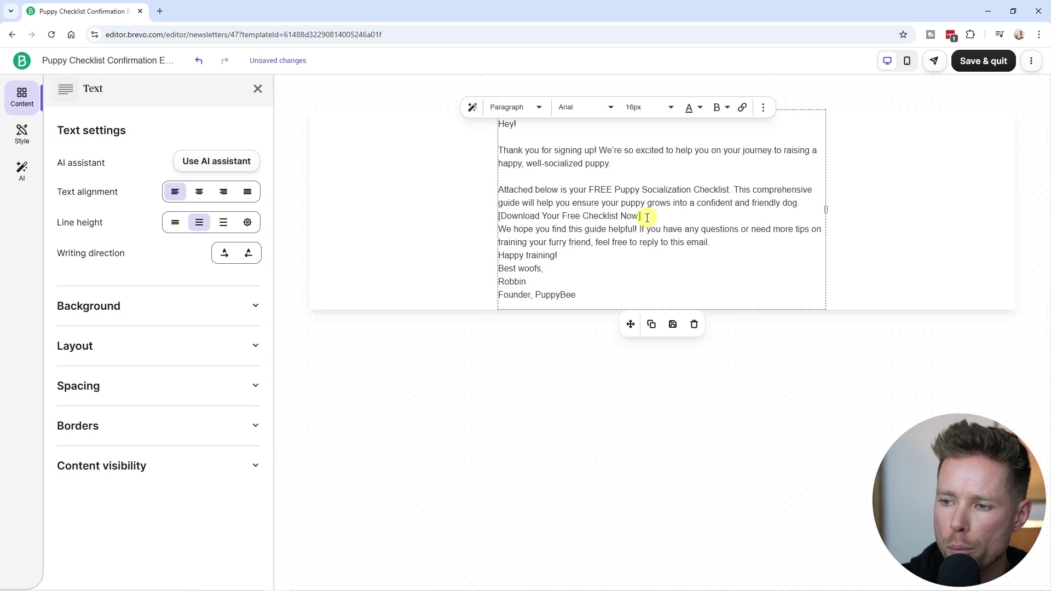
key(Return)
click(499, 216)
key(Return)
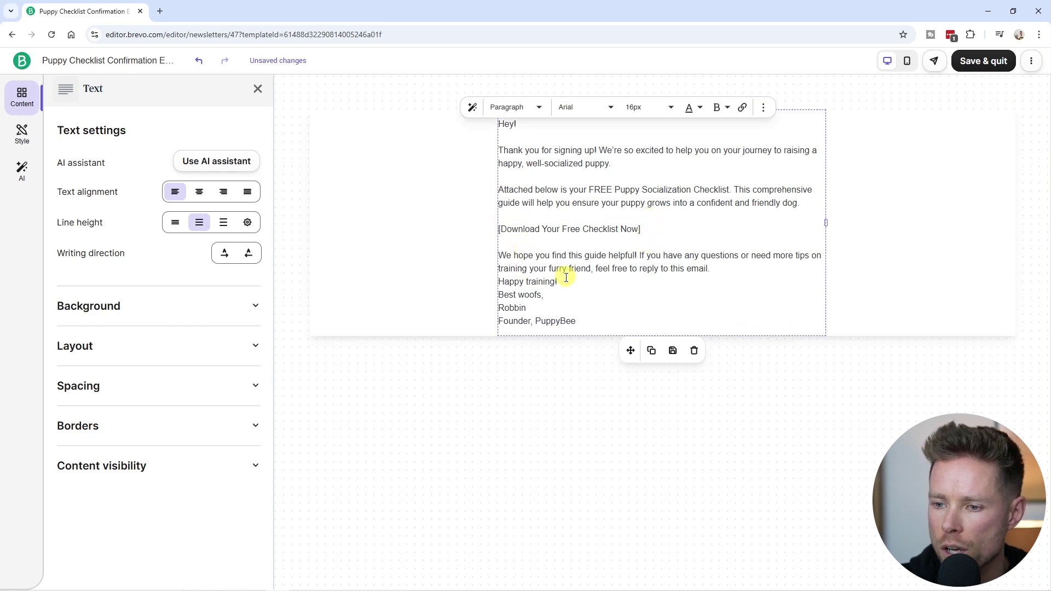
key(Return)
click(559, 294)
key(Return)
click(545, 322)
key(Return)
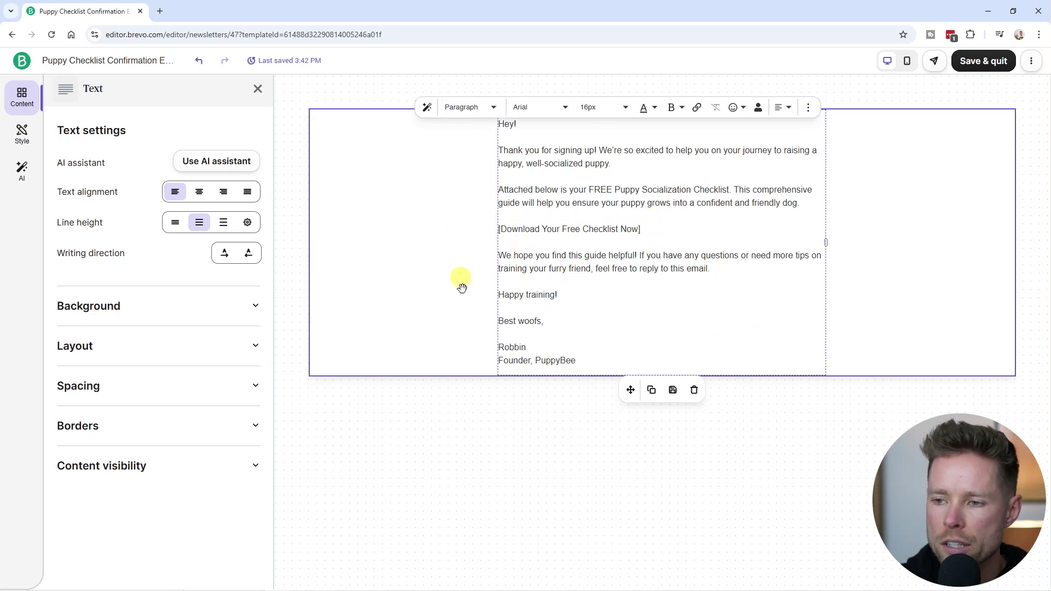
drag(640, 231, 497, 225)
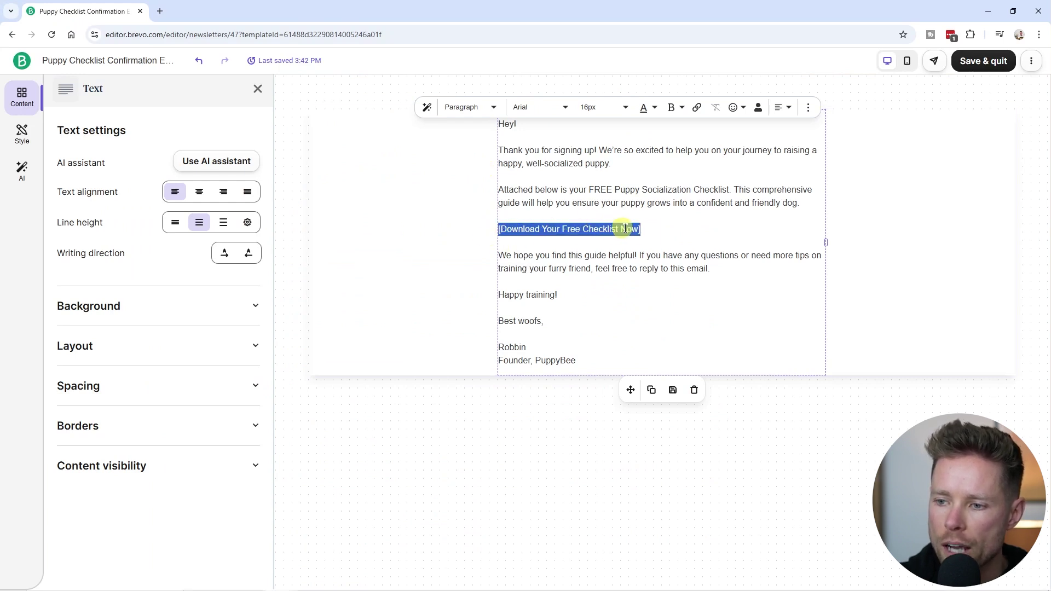
click(644, 230)
drag(640, 230, 497, 228)
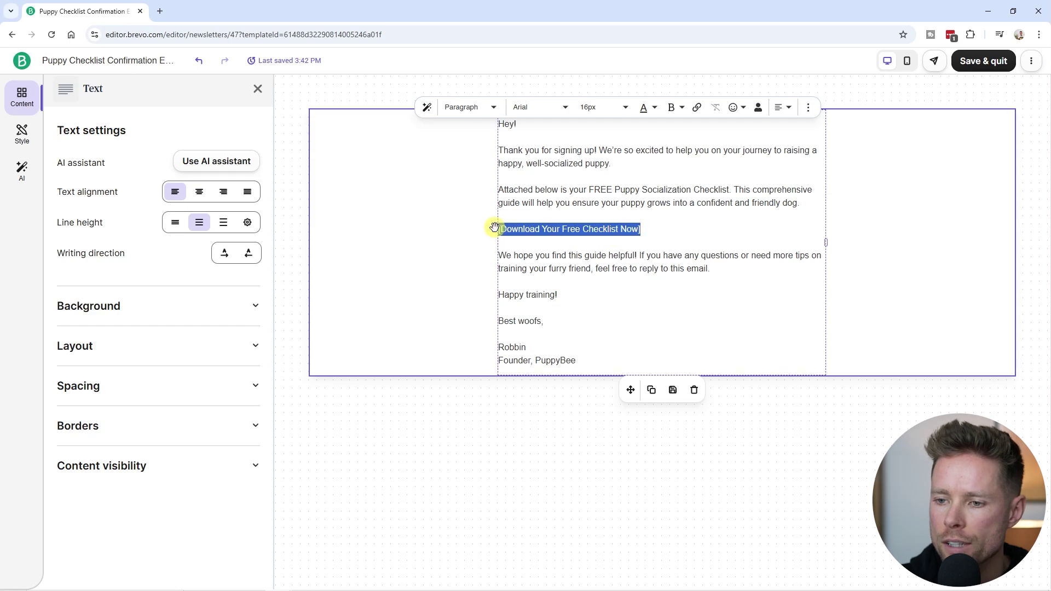
click(649, 228)
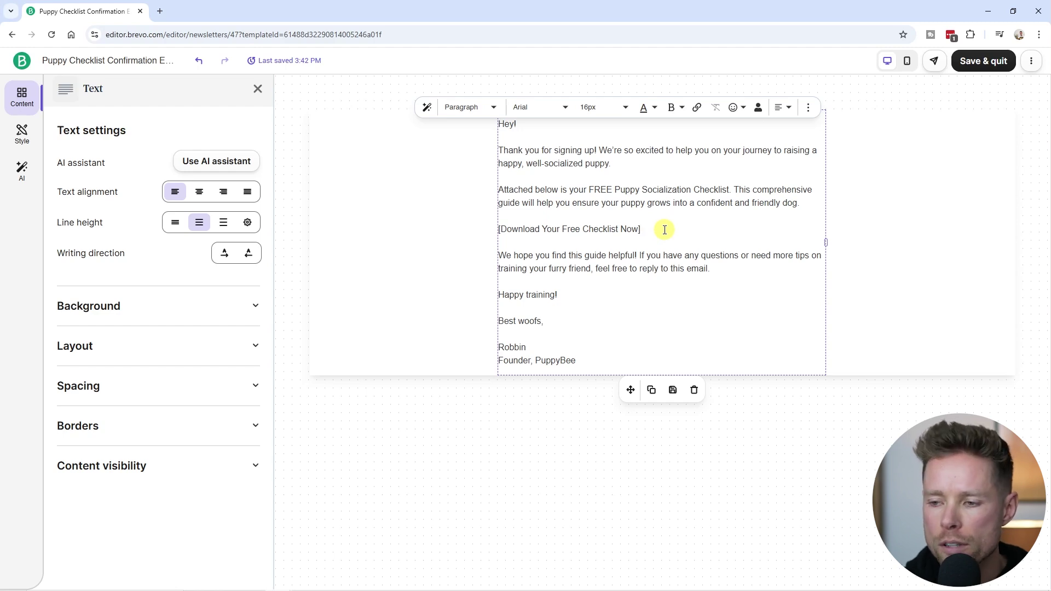
Switch to the PDF viewer and look through the pages of the Puppy Socialization checklist
key(alt+Tab)
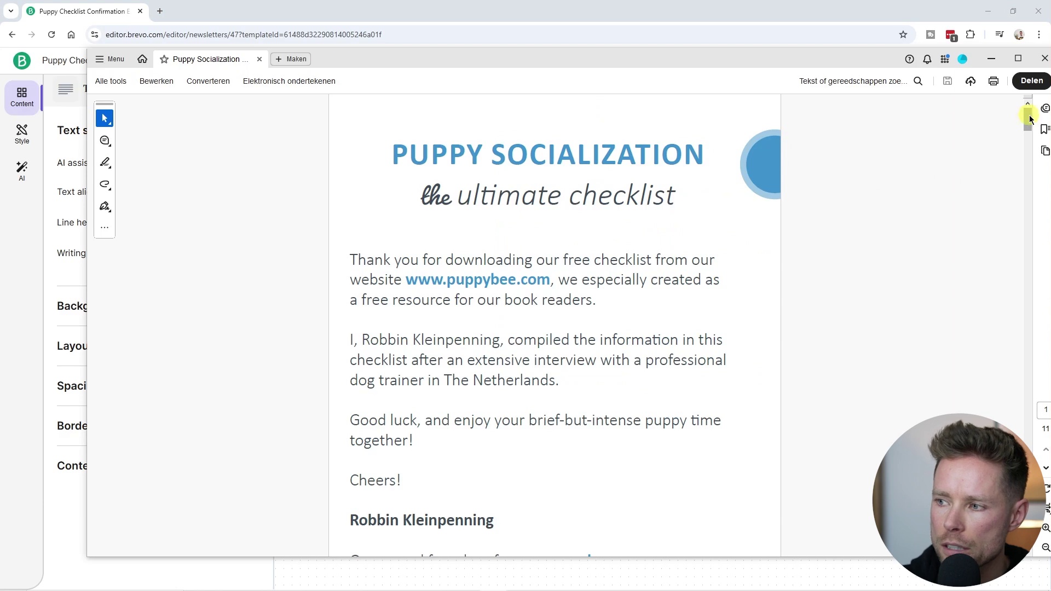
mouse_move(1029, 119)
mouse_down()
mouse_move(1032, 152)
mouse_move(1029, 122)
mouse_up()
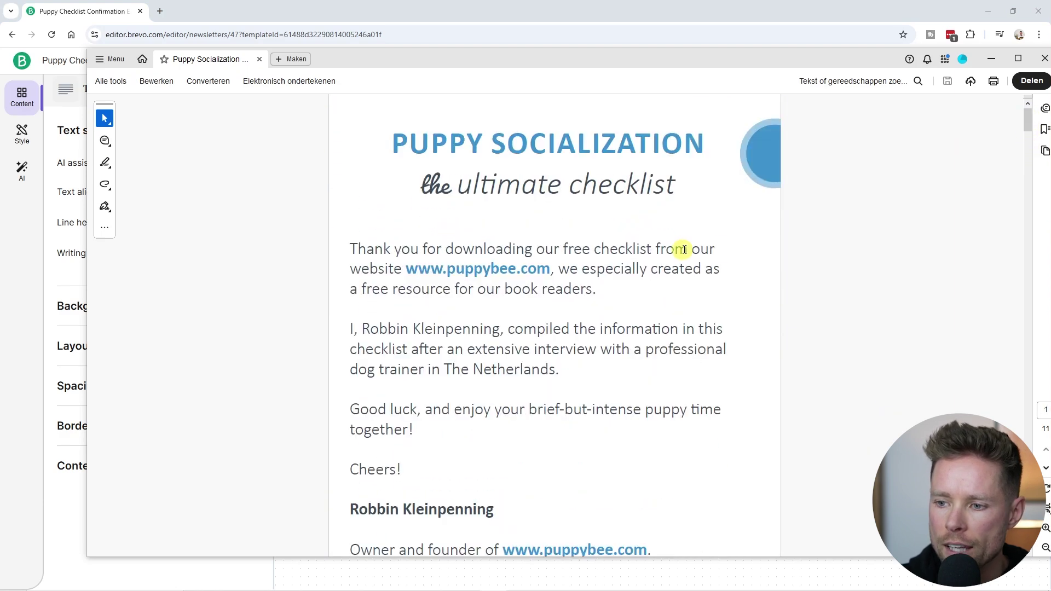
scroll(1033, 232, down, 15)
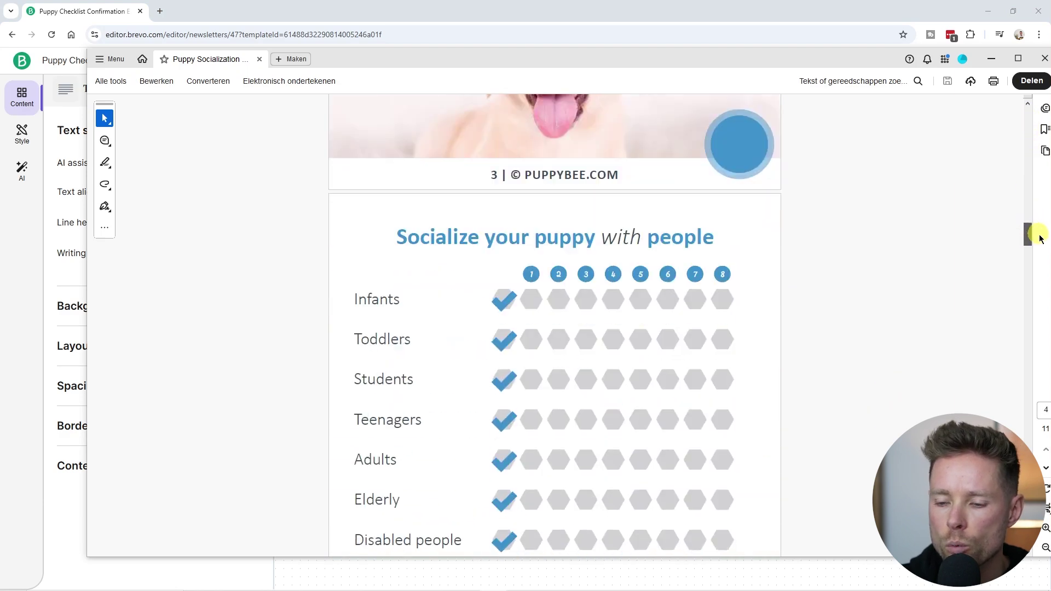
drag(1043, 253, 1018, 225)
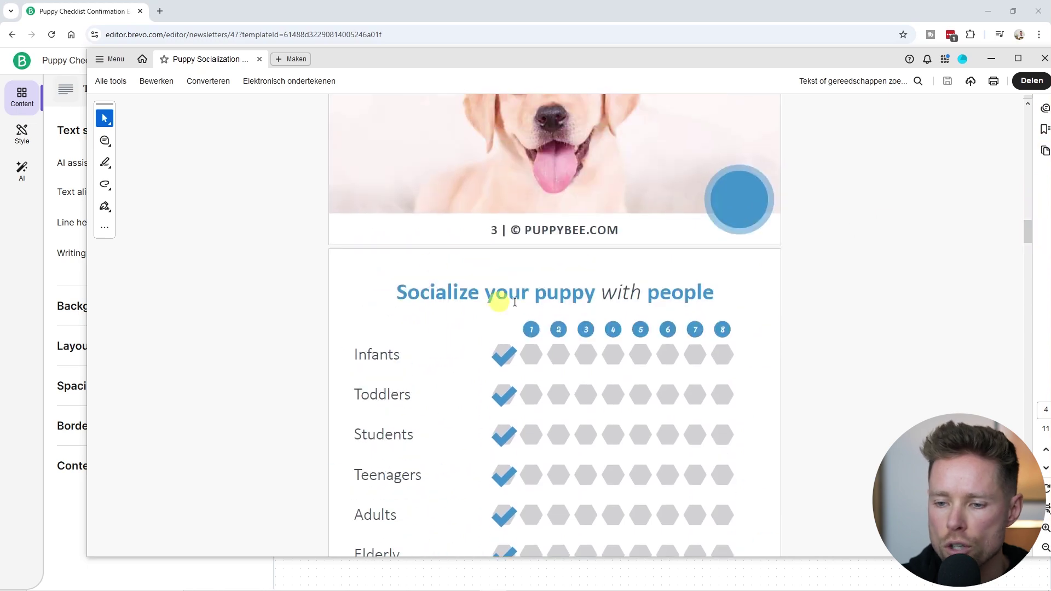
drag(1028, 229, 1019, 366)
scroll(1019, 366, up, 20)
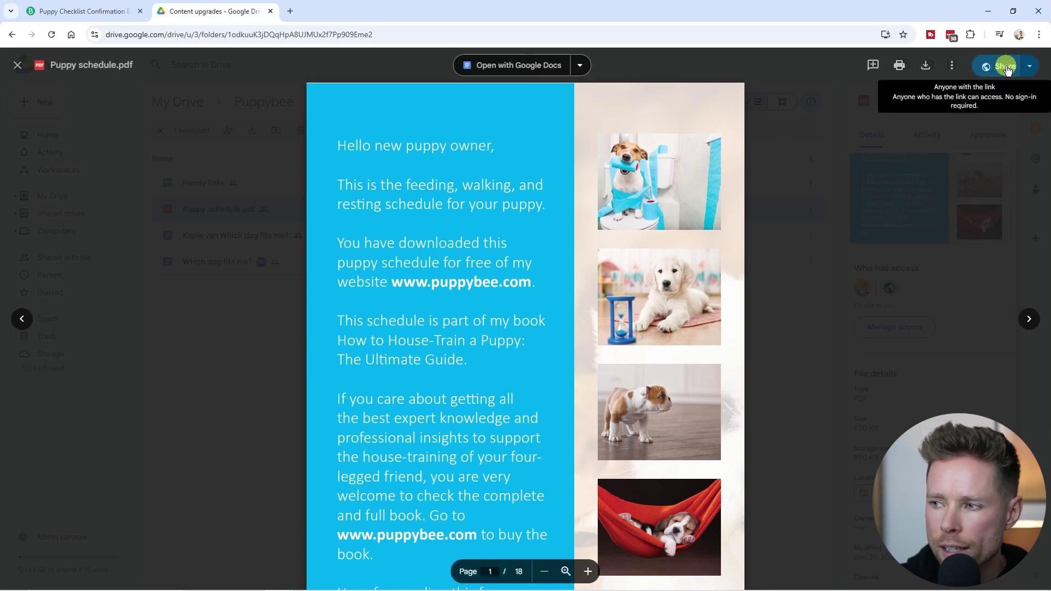
In Google Drive, open the sharing settings of Puppy schedule.pdf, check its general access and copy the share link
click(1004, 70)
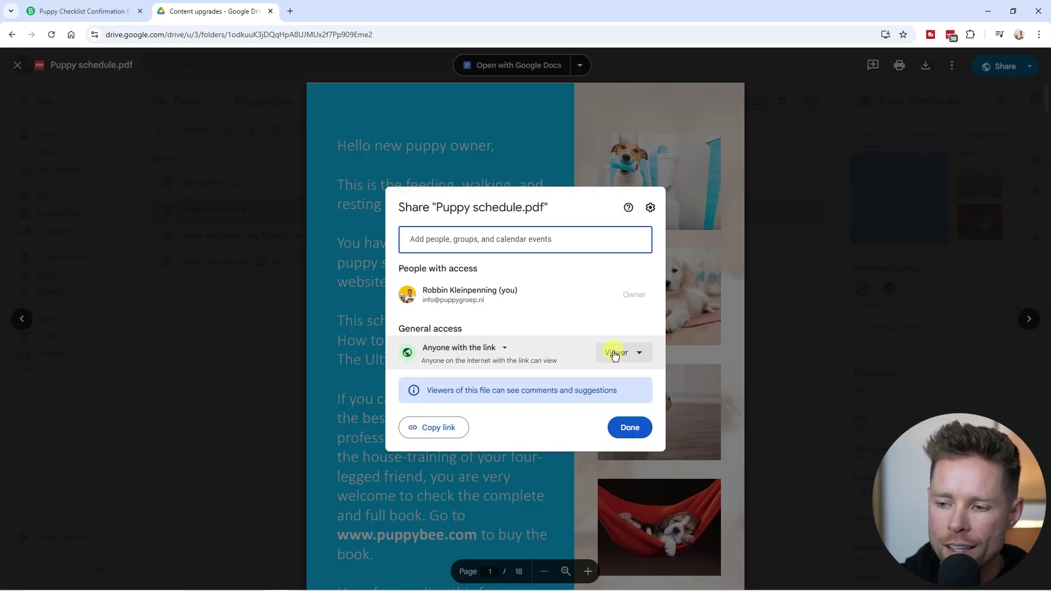
click(483, 357)
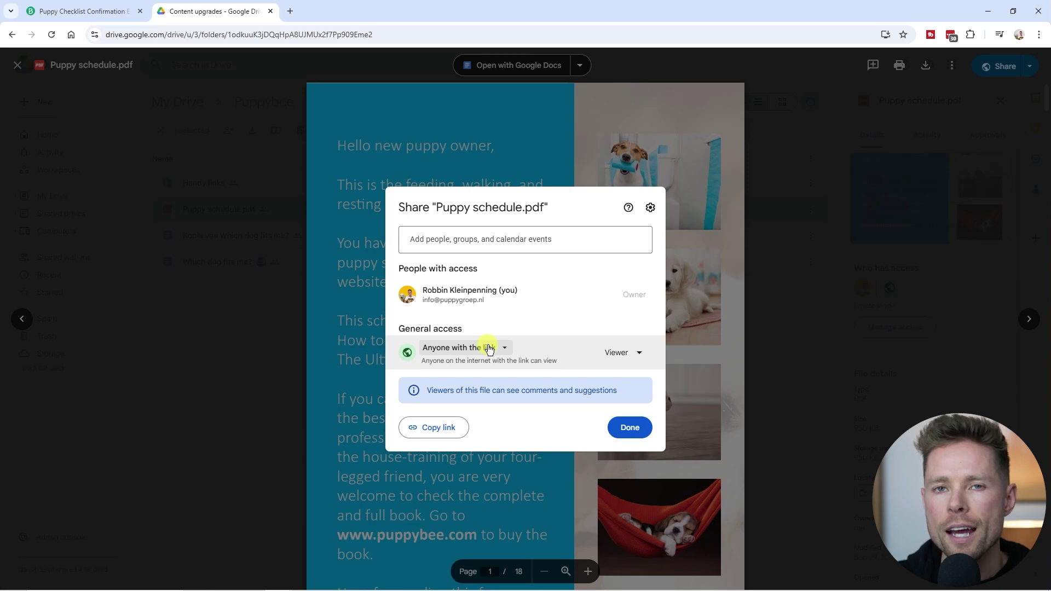
click(441, 430)
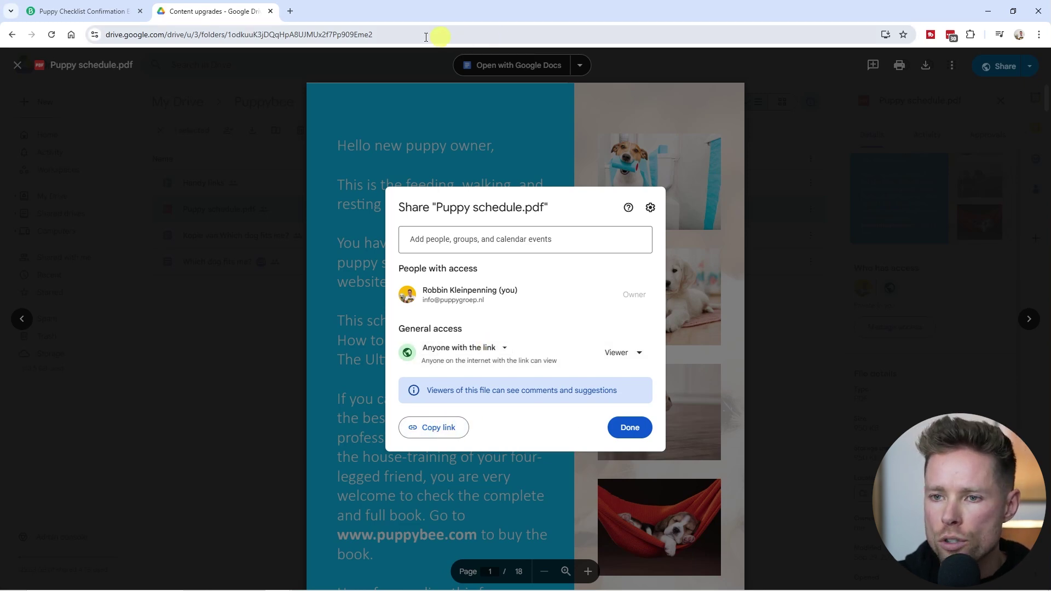
Open the shared Puppy schedule.pdf link in an incognito window to check its public access, and close that window
click(1040, 36)
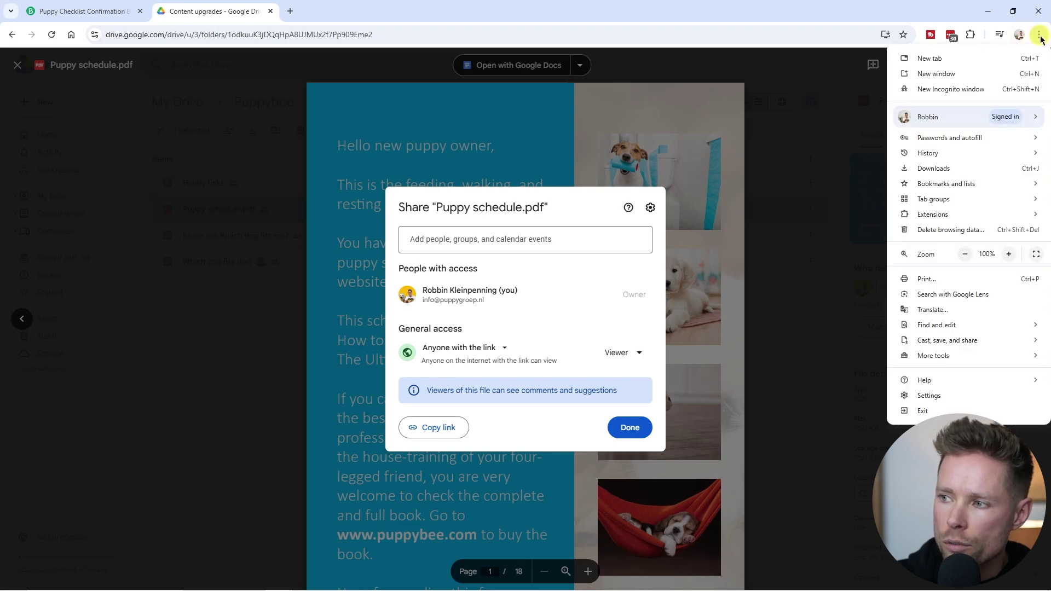
click(951, 90)
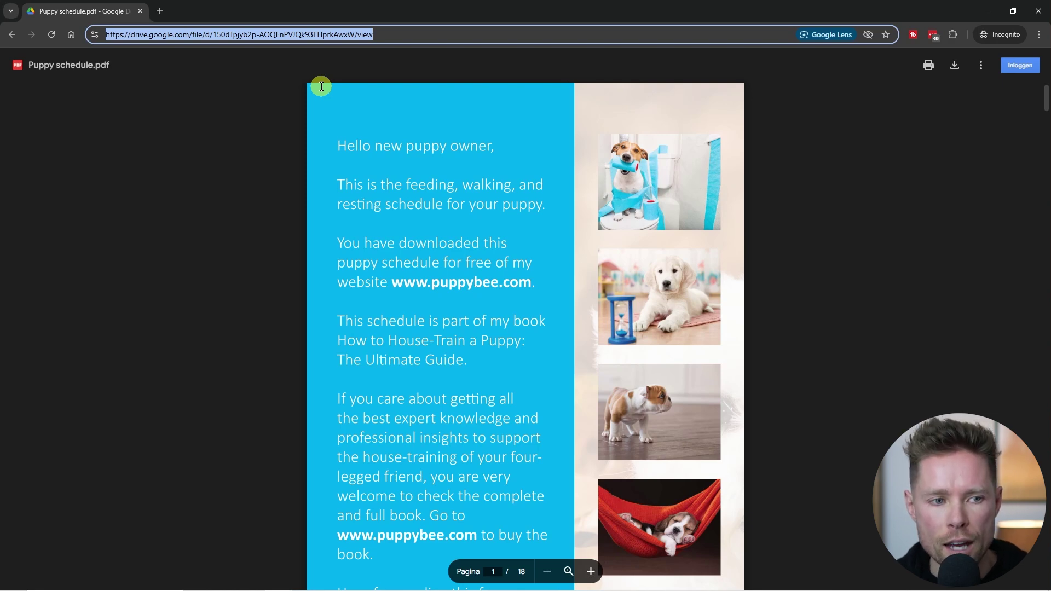
drag(383, 35, 55, 43)
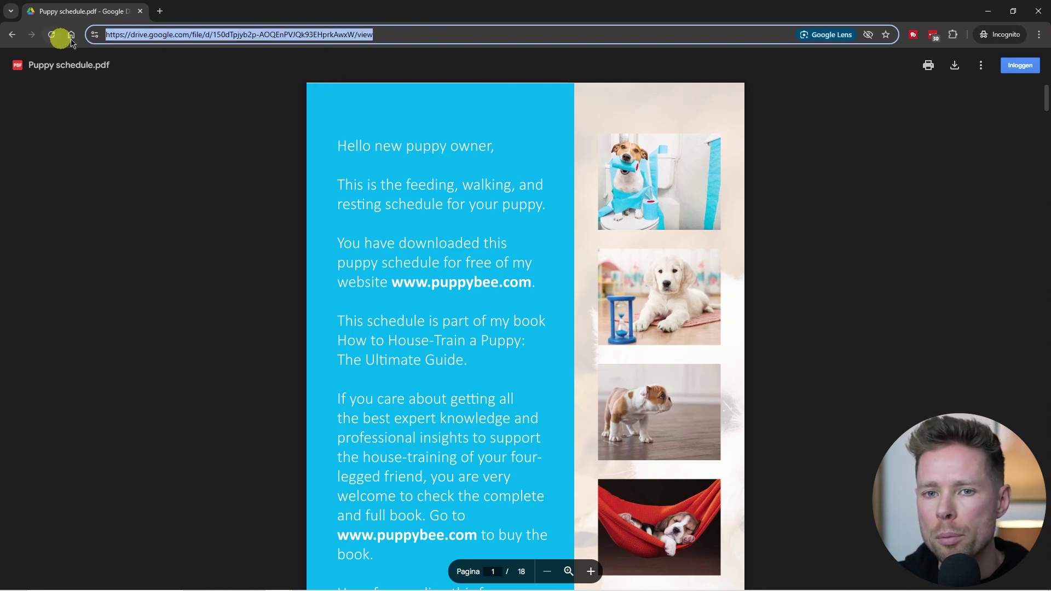
click(1039, 11)
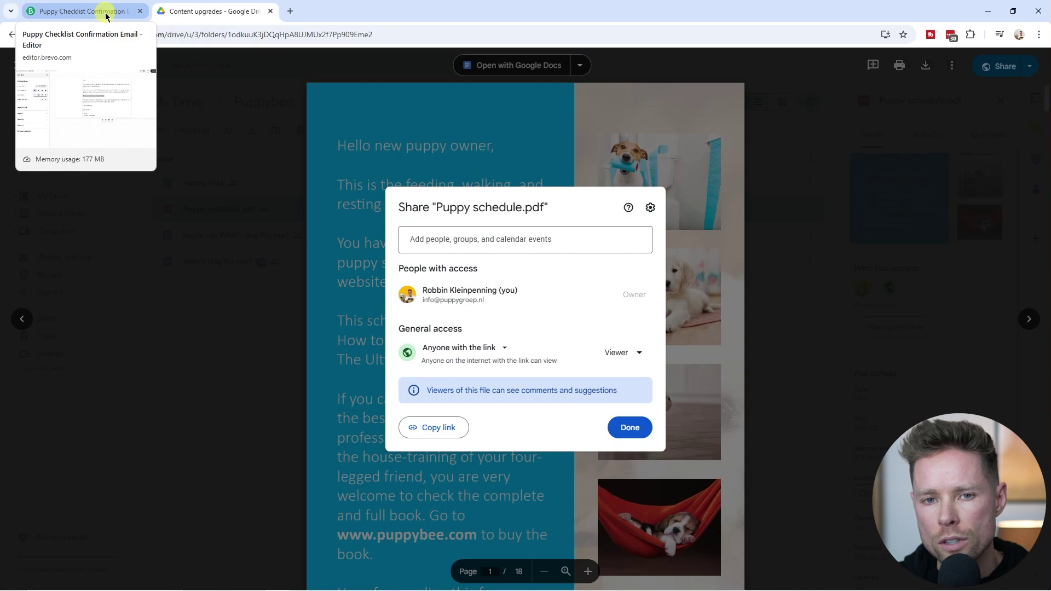
Switch to the Brevo email editor and link the "[Download Your Free Checklist Now]" line to the copied Google Drive URL
click(106, 16)
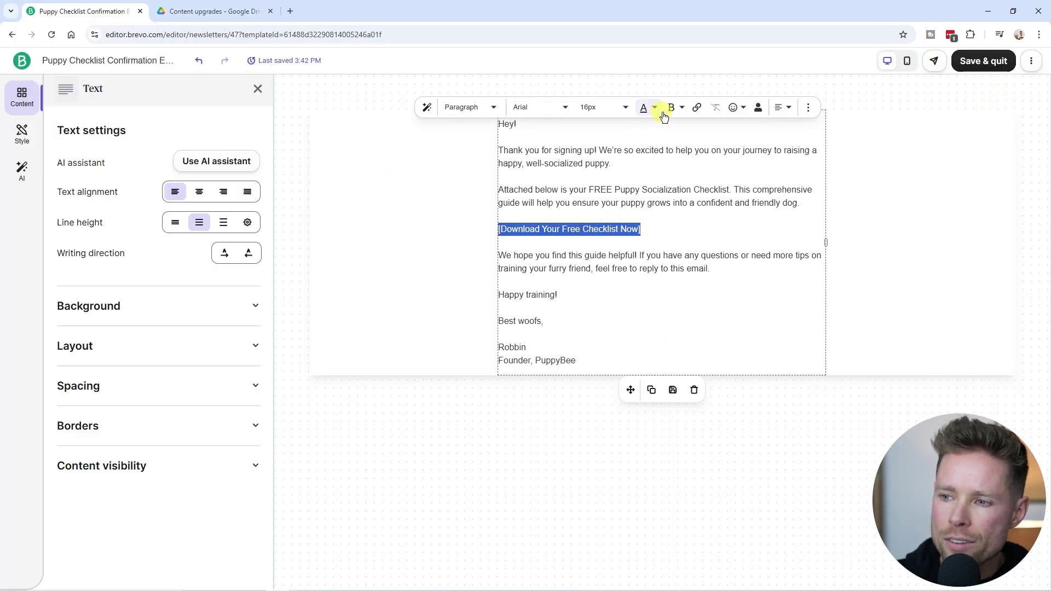
click(697, 107)
click(517, 217)
key(ctrl+v)
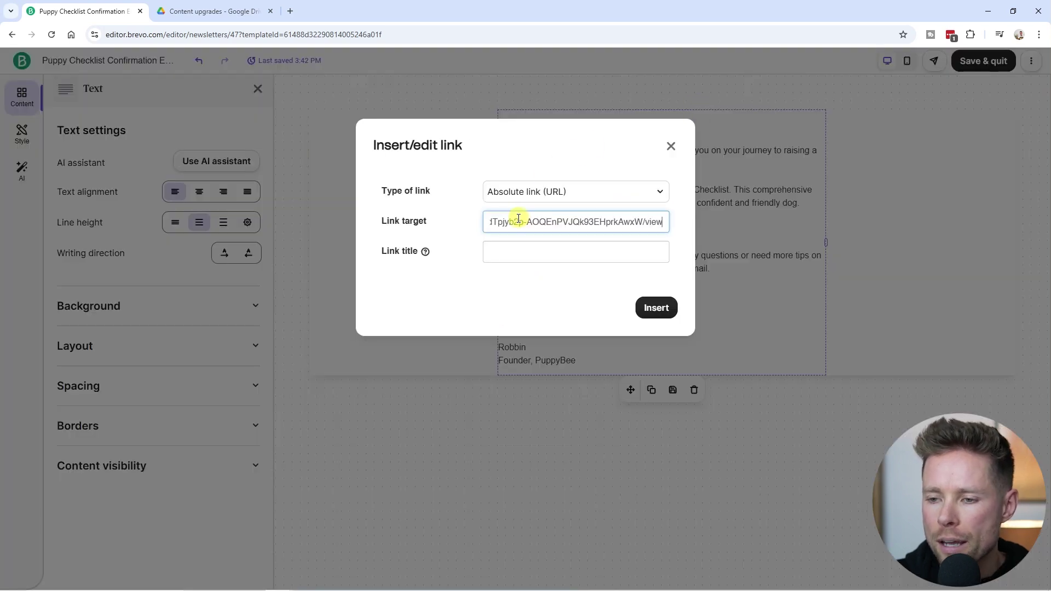
click(660, 309)
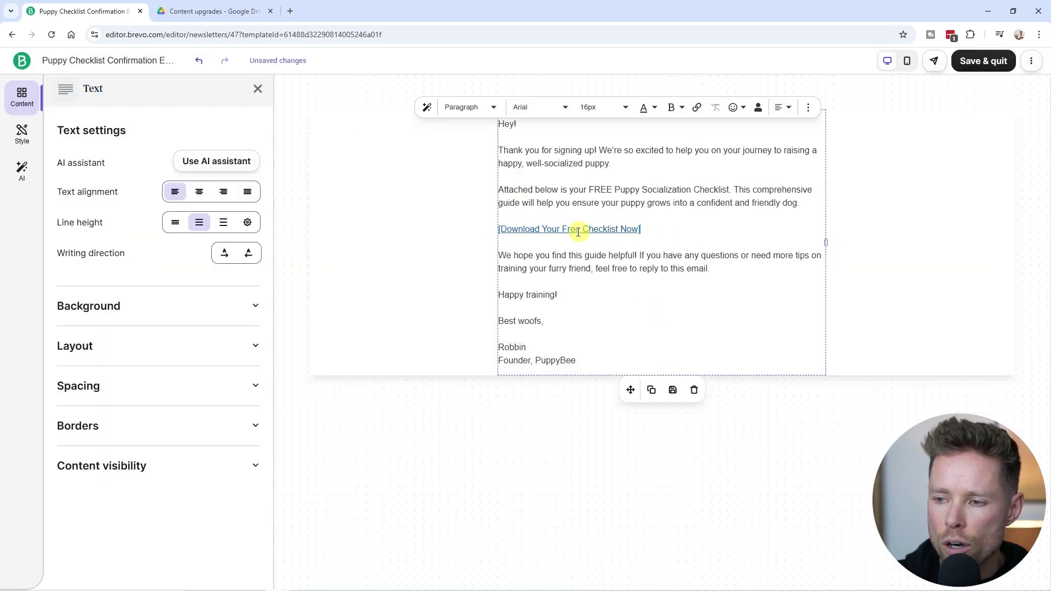
Save the email design, leave the editor, and save and activate the Puppy Checklist Confirmation Email template
click(997, 62)
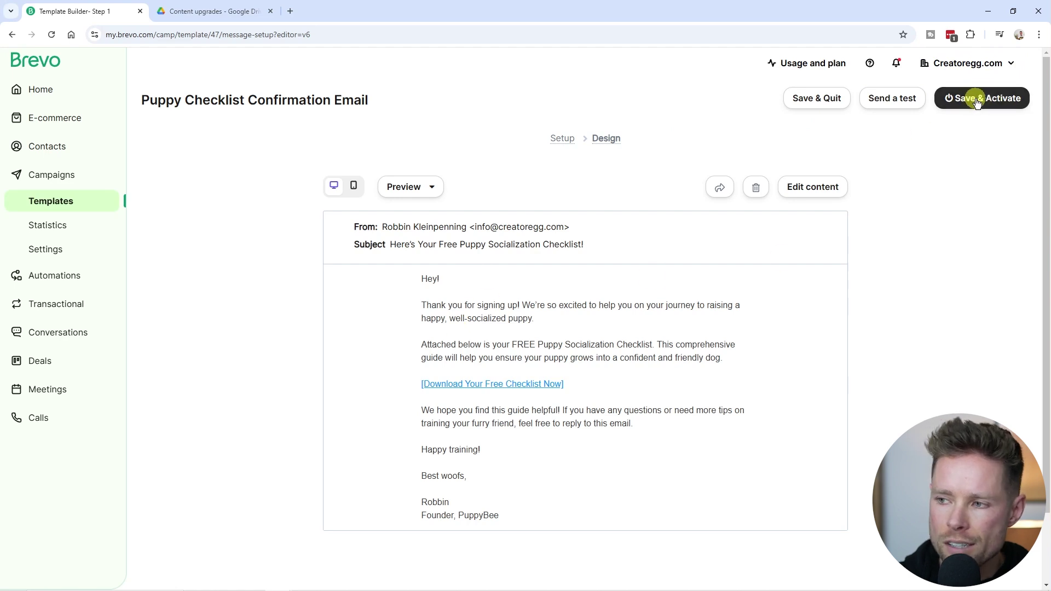
click(1001, 104)
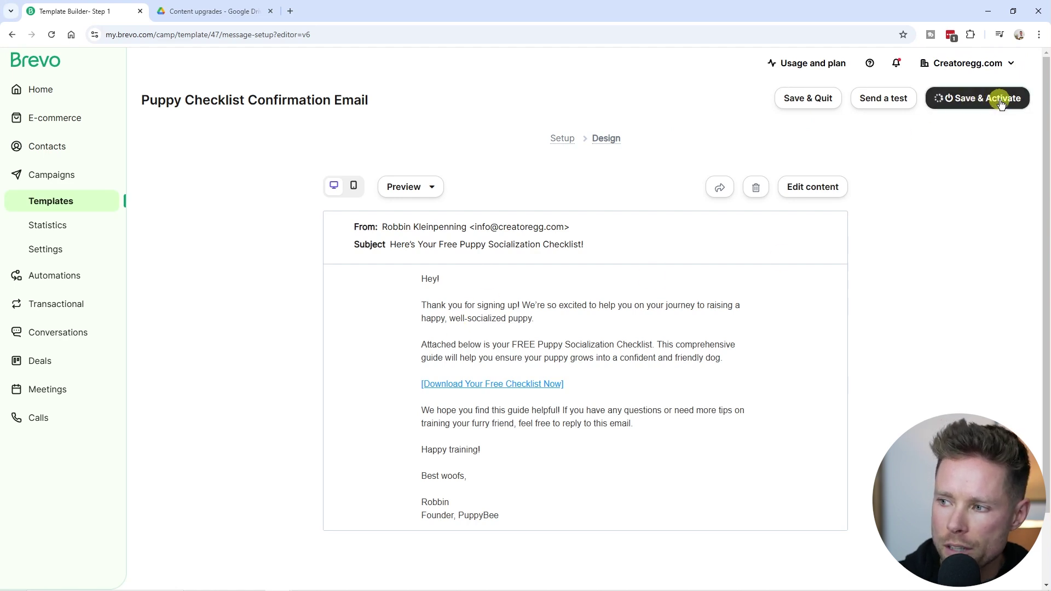
drag(339, 192, 495, 192)
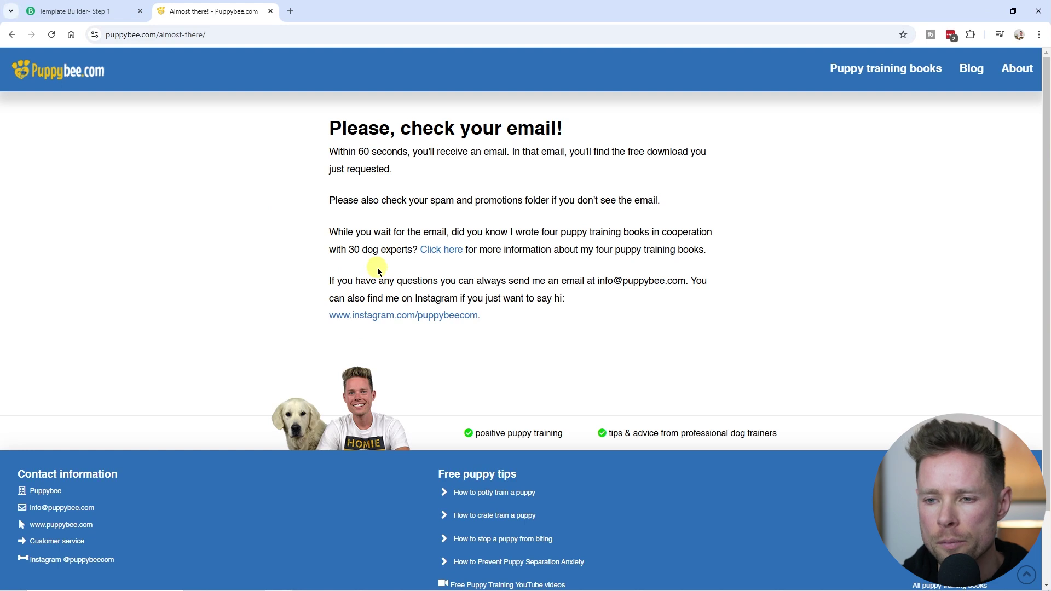
Read the download notice on puppybee.com/almost-there and reopen the Puppy Checklist1 subscription form in Brevo at its confirmation settings
drag(329, 152, 513, 185)
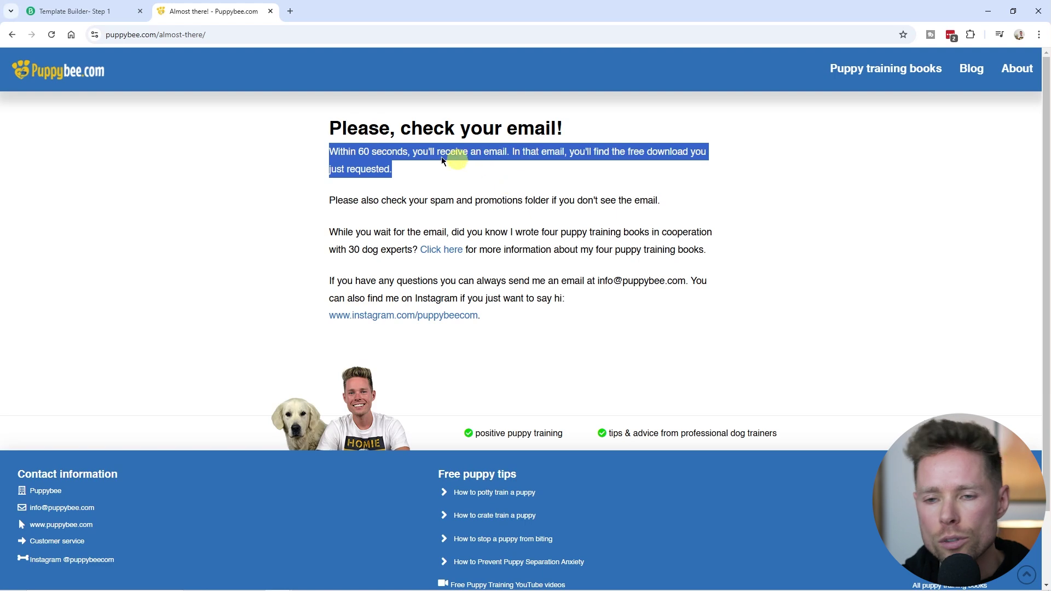
click(98, 16)
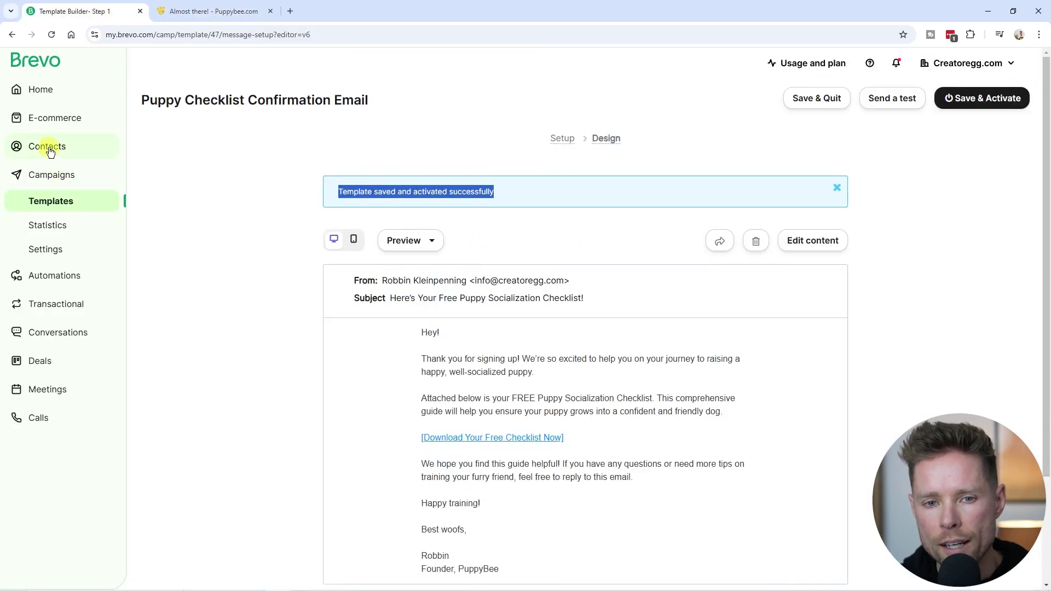
click(48, 149)
click(43, 270)
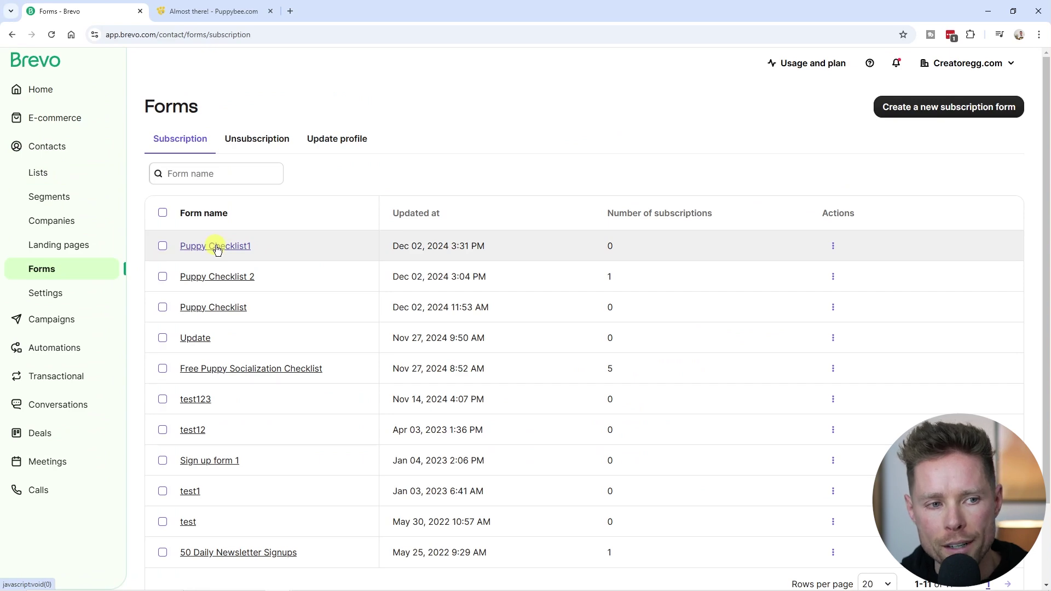
click(223, 251)
scroll(269, 289, down, 10)
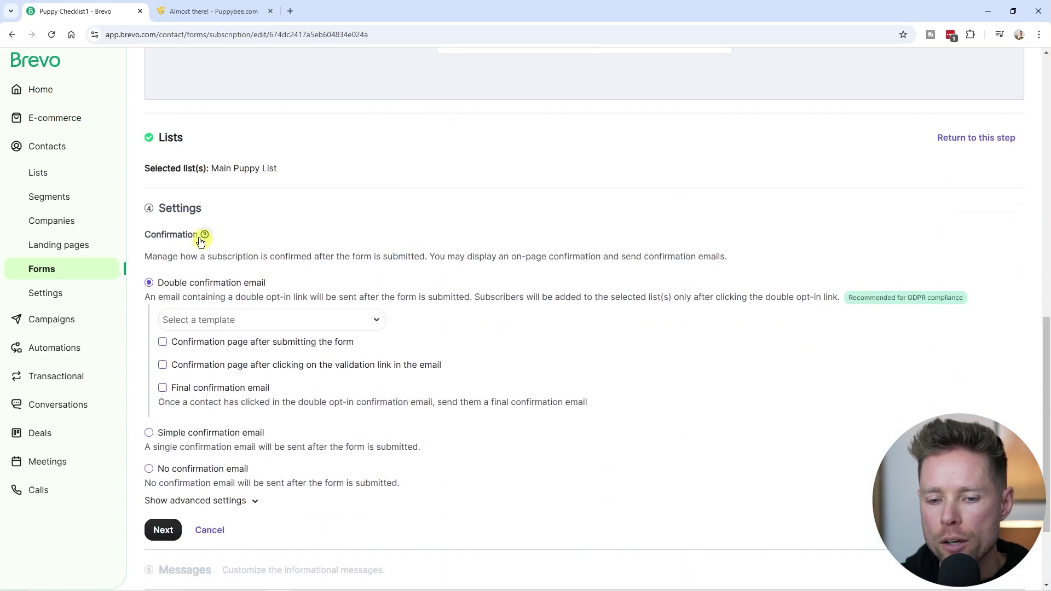
scroll(195, 209, down, 2)
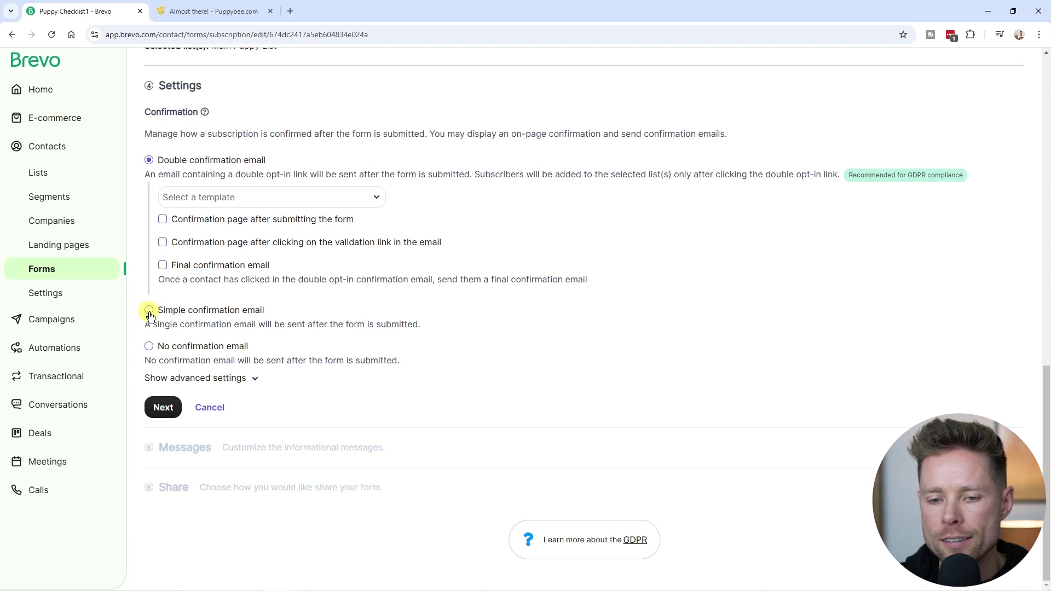
Set the form's confirmation to a simple confirmation email using the Puppy Checklist Confirmation Email template
click(149, 311)
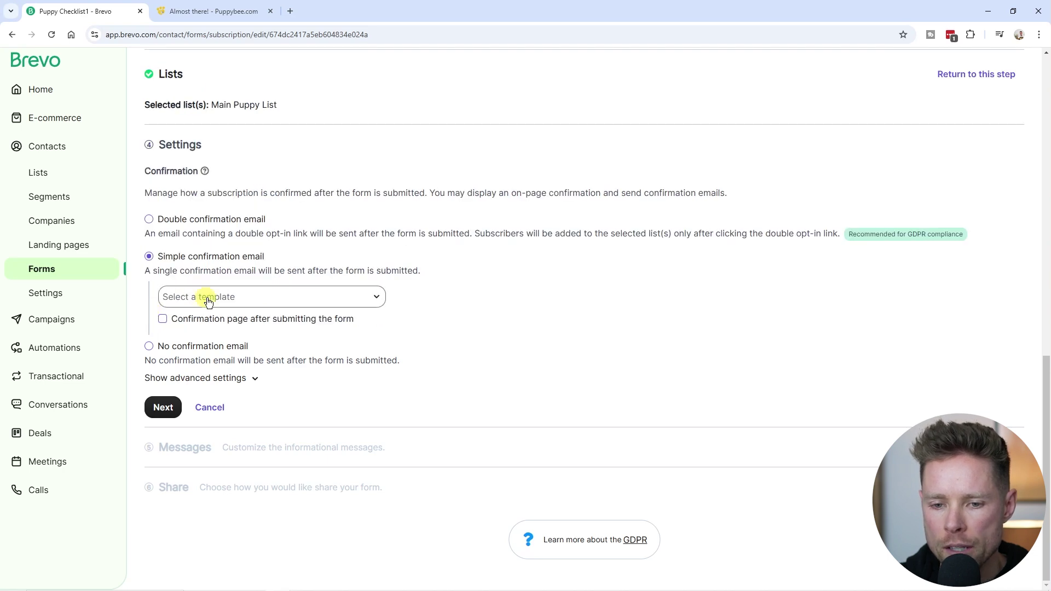
click(248, 300)
drag(381, 338, 380, 406)
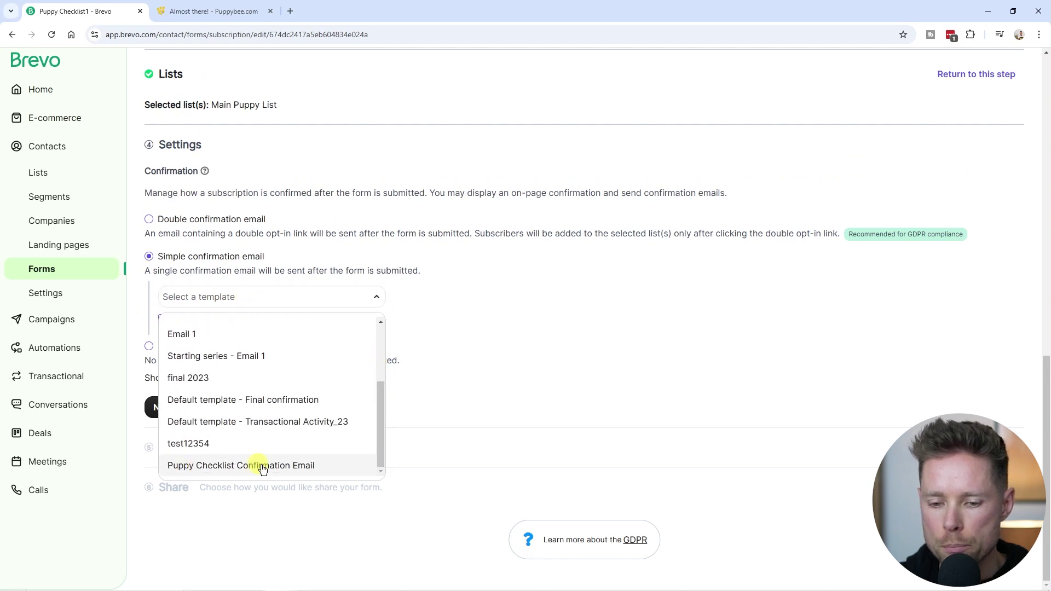
click(329, 468)
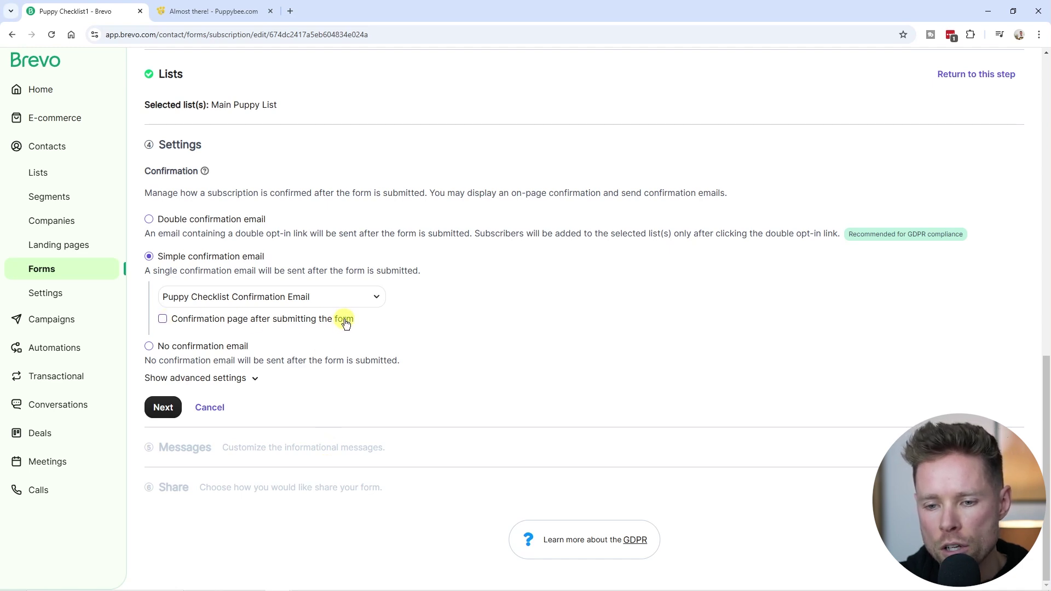
click(162, 319)
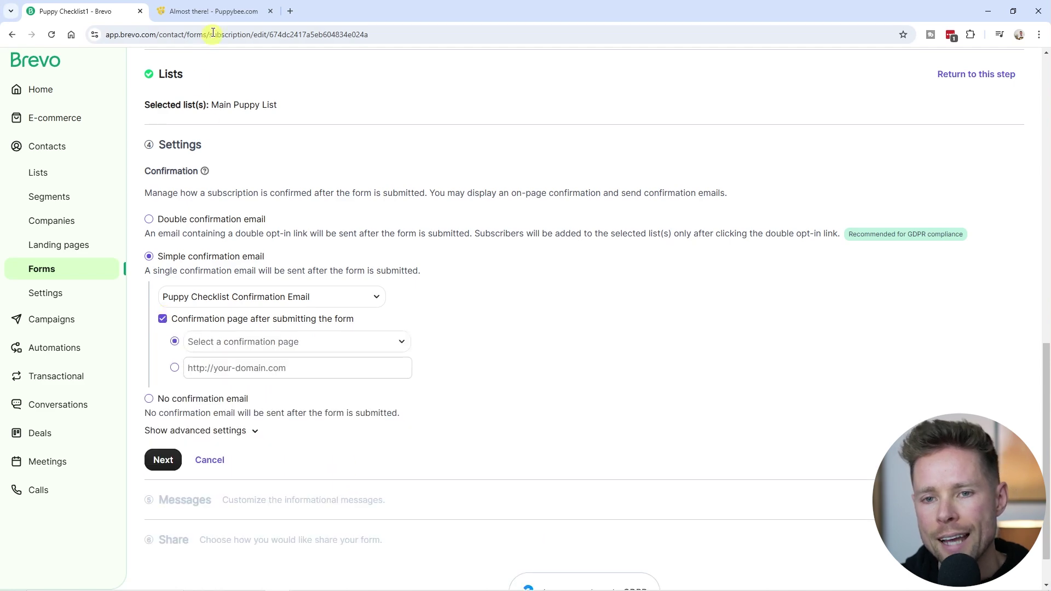
click(214, 11)
click(226, 34)
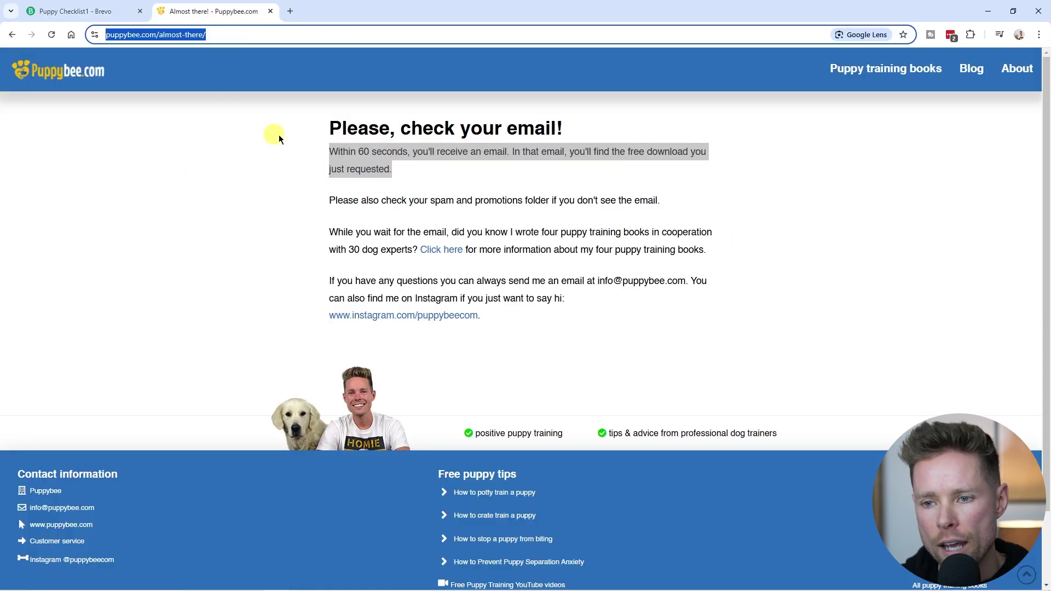
click(101, 20)
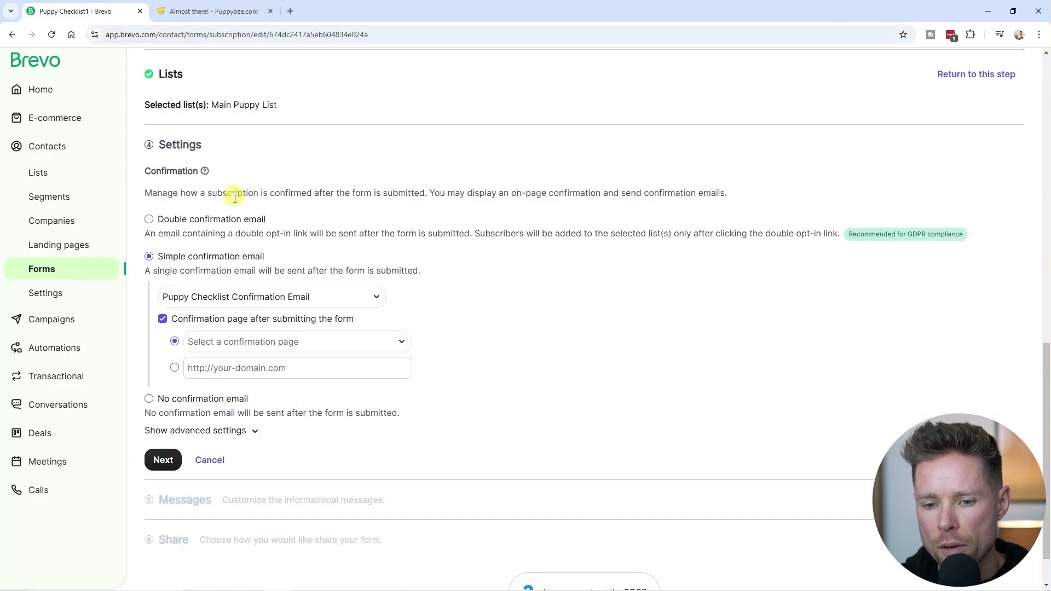
click(224, 369)
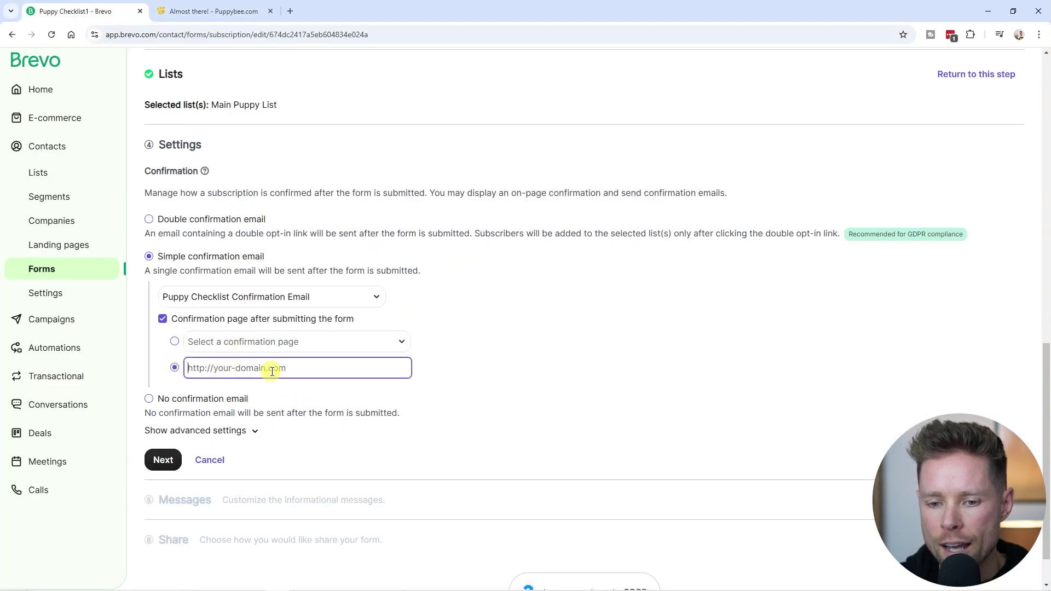
key(ctrl+v)
drag(342, 367, 169, 380)
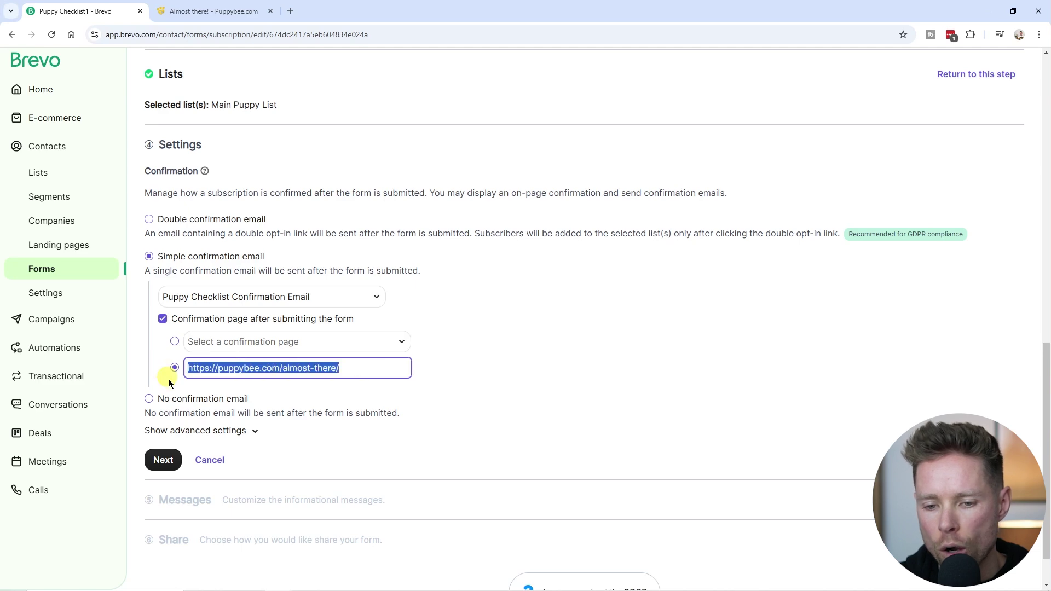
Complete the form's Settings and keep the default texts in Messages to continue to the Share stage
scroll(172, 400, down, 1)
click(162, 408)
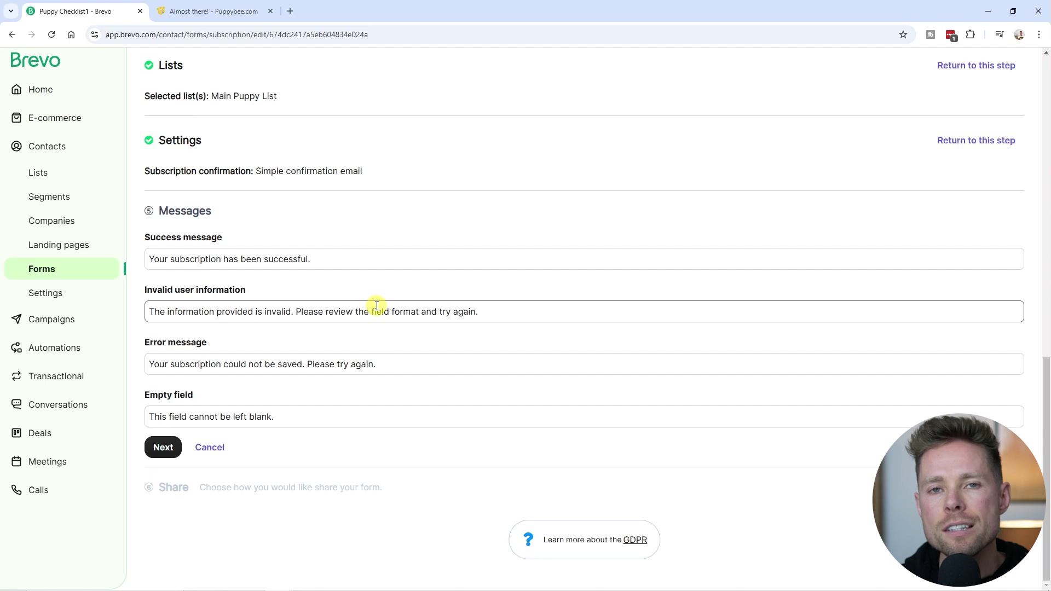
click(167, 453)
Copy the form's quick share link, view the published form through it in a separate tab, and return to Brevo
drag(155, 184, 189, 184)
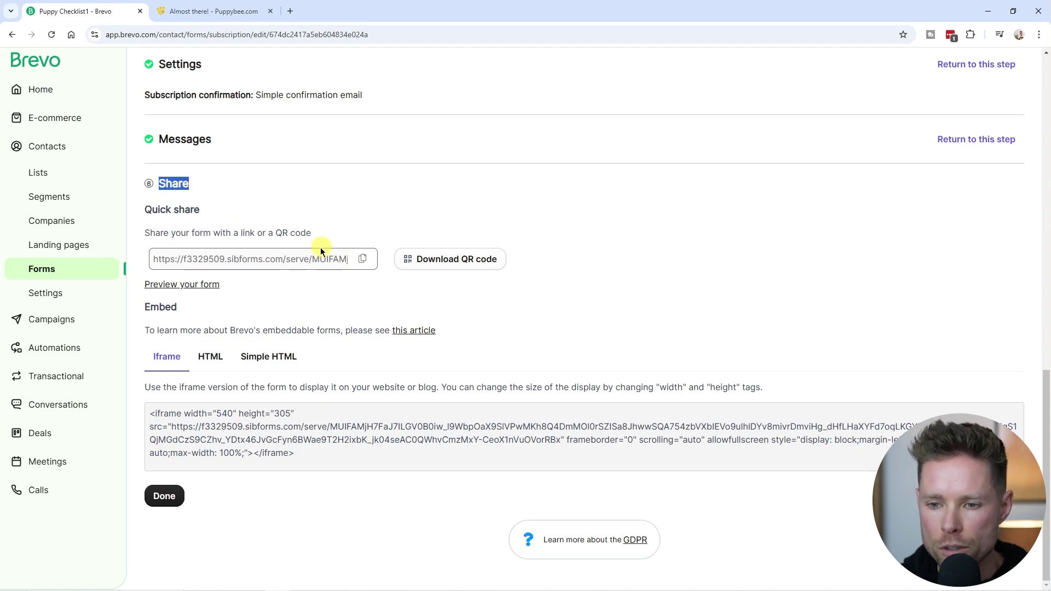
click(363, 260)
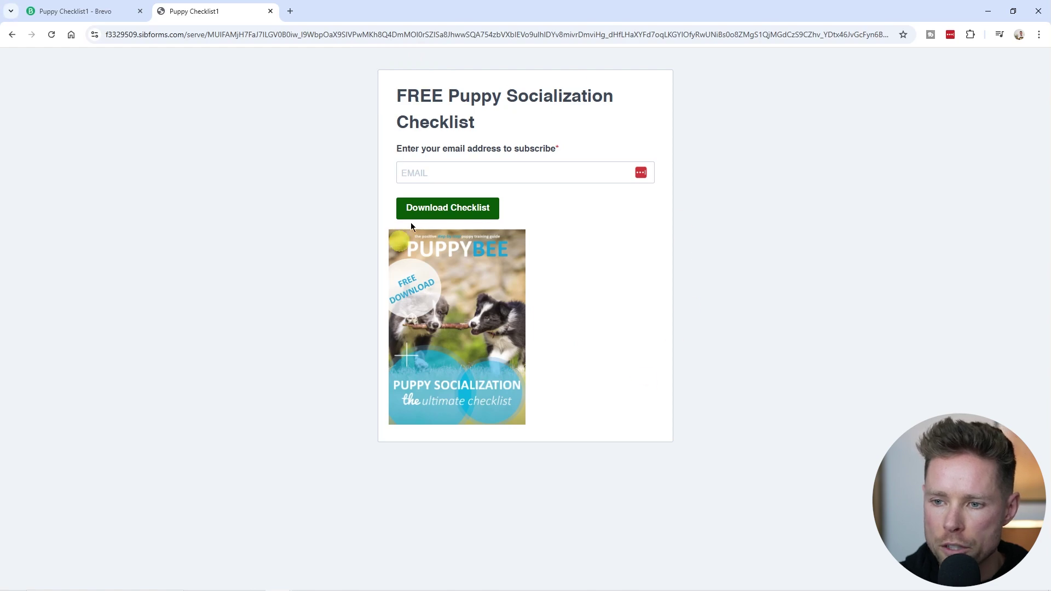
click(77, 11)
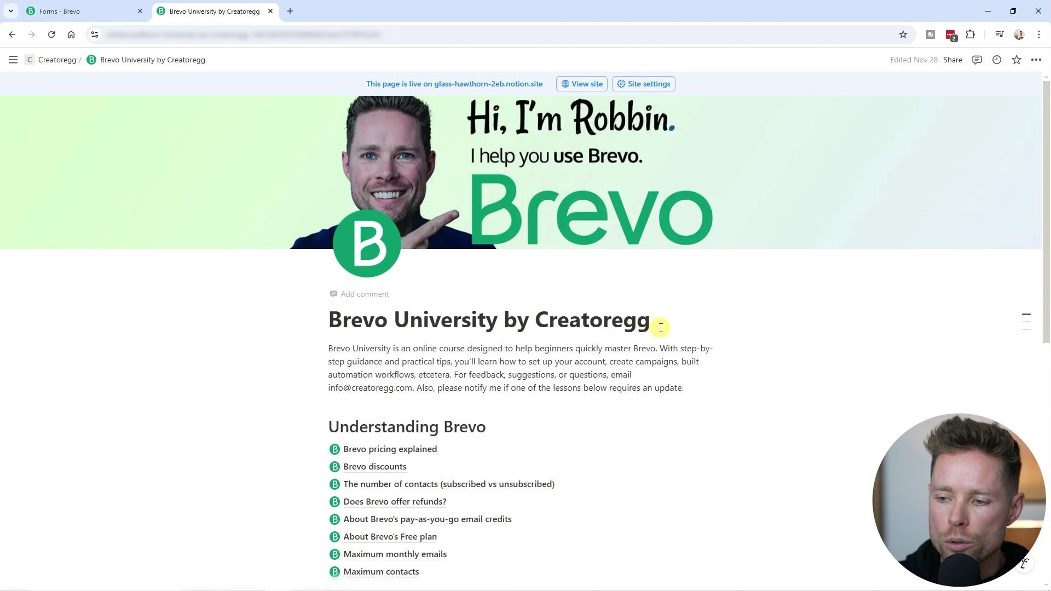
Switch to the Brevo University by Creatoregg page in Notion and look through its list of lessons
scroll(625, 375, down, 6)
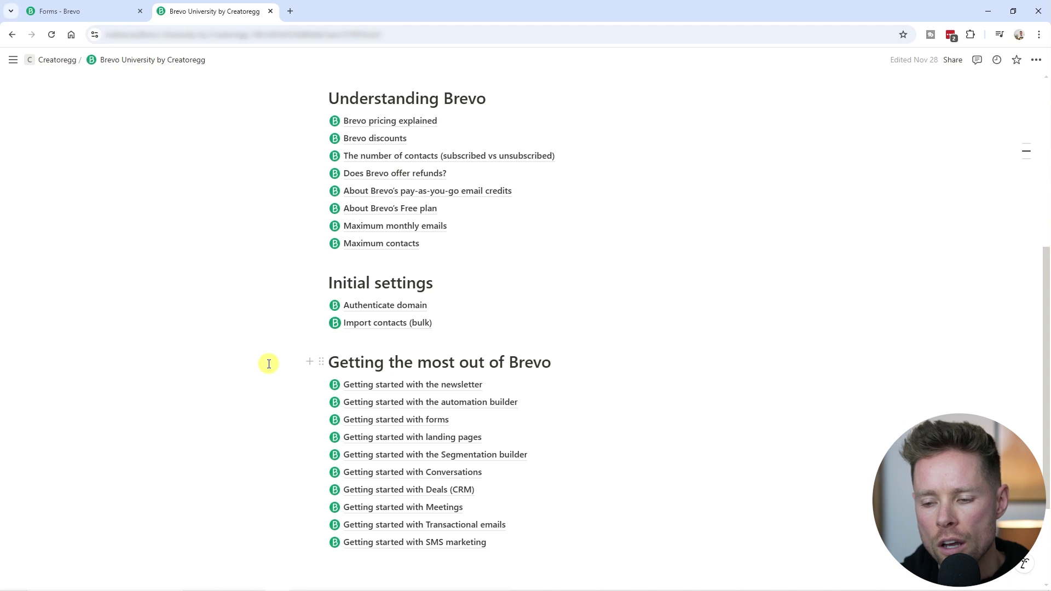
scroll(269, 364, up, 6)
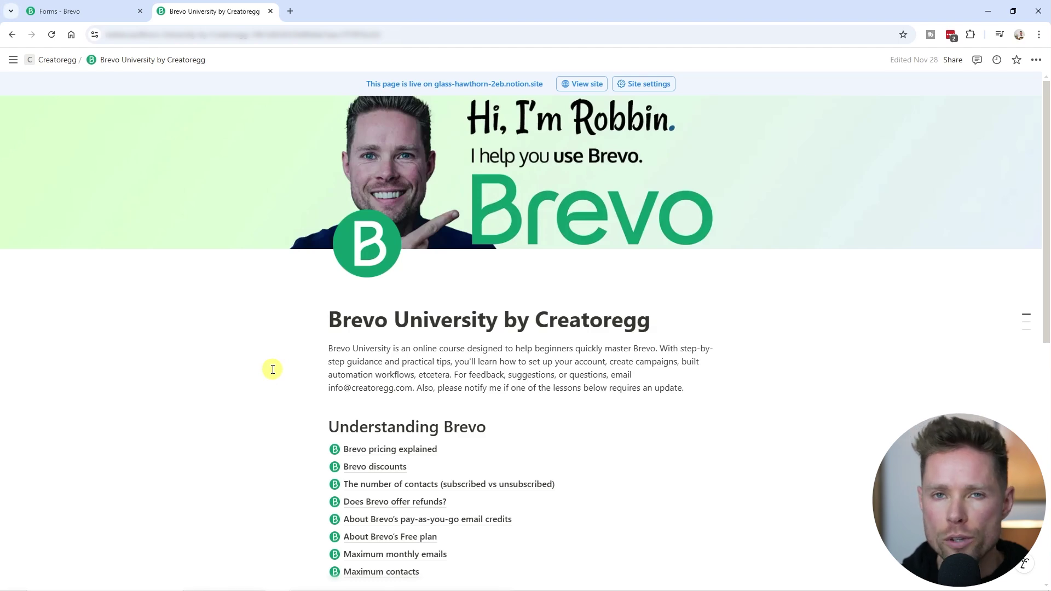
scroll(309, 413, down, 8)
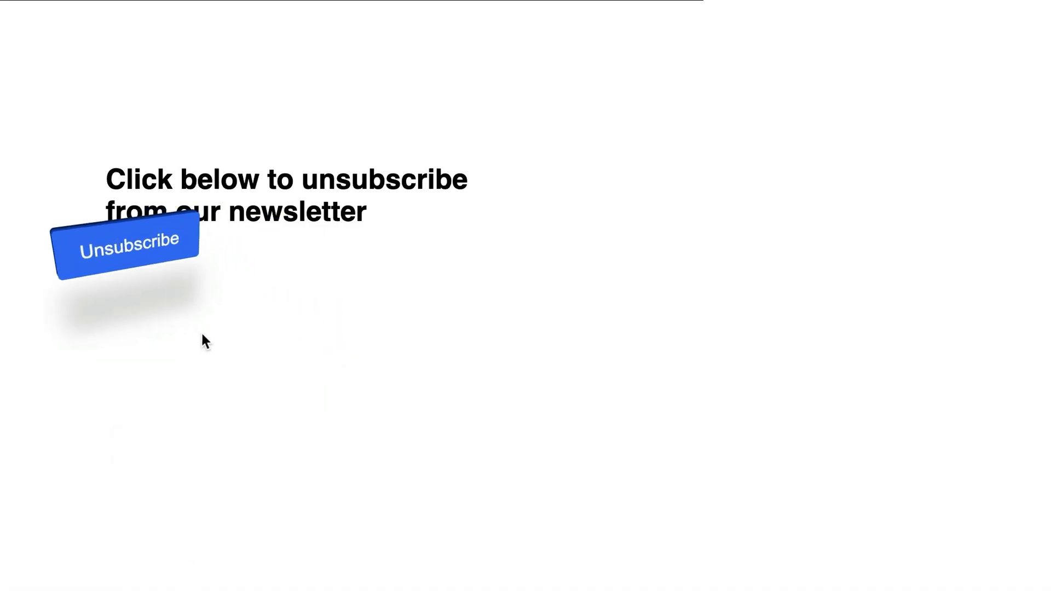
click(218, 317)
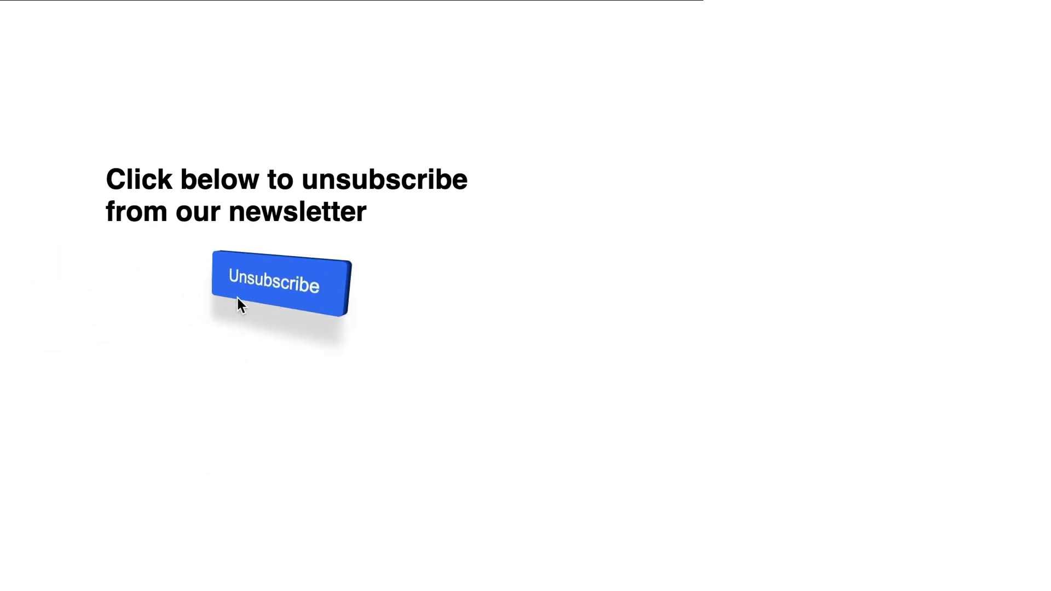
click(211, 300)
click(247, 303)
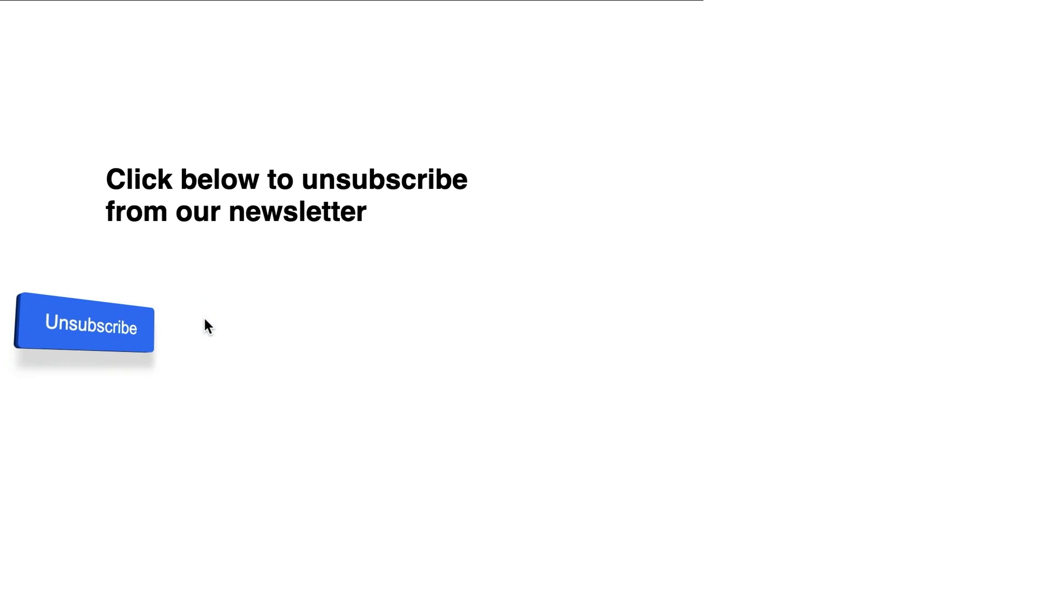
click(209, 289)
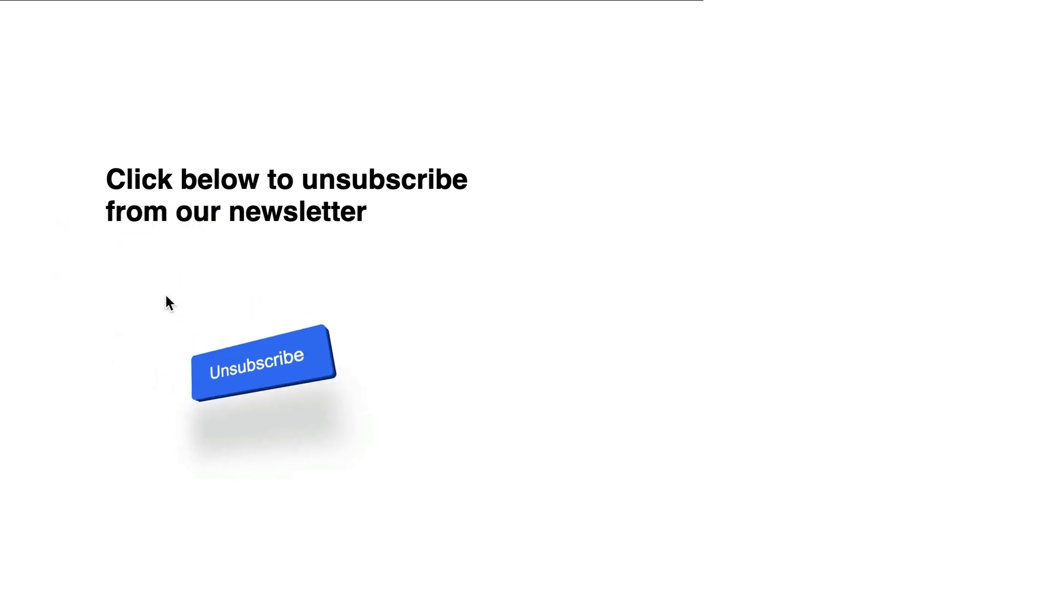
click(243, 301)
click(183, 300)
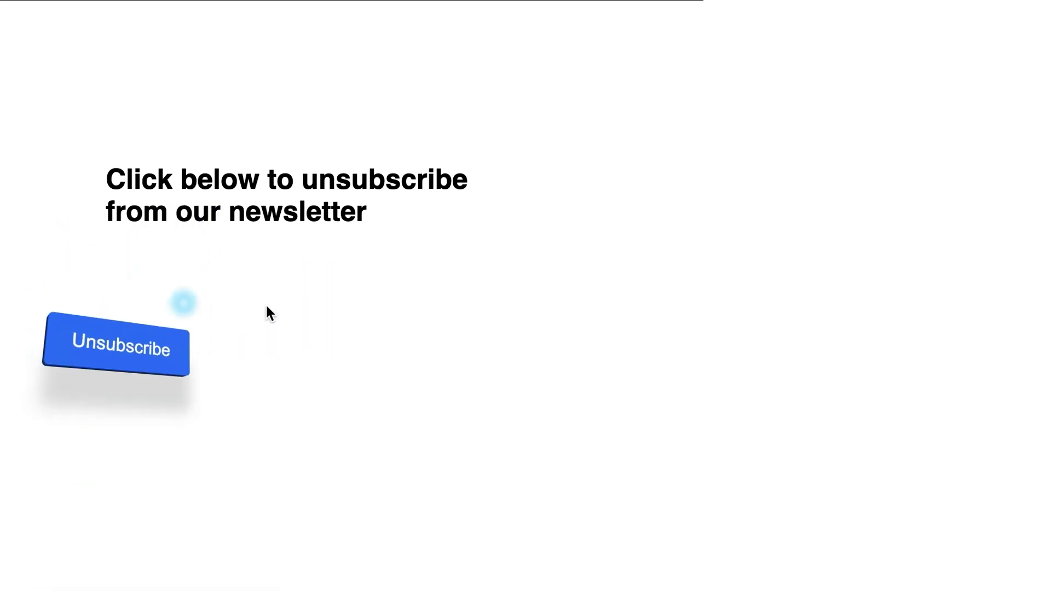